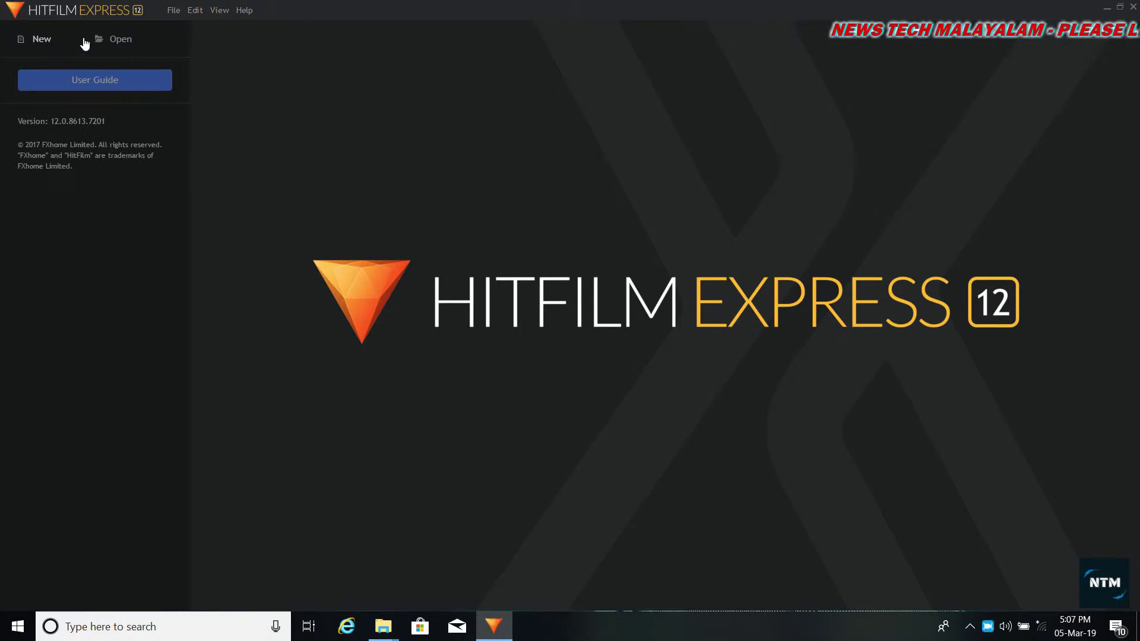
Create a new project from the 1080p Full HD @ 30 fps template with its duration cut to 1 minute.
click(40, 42)
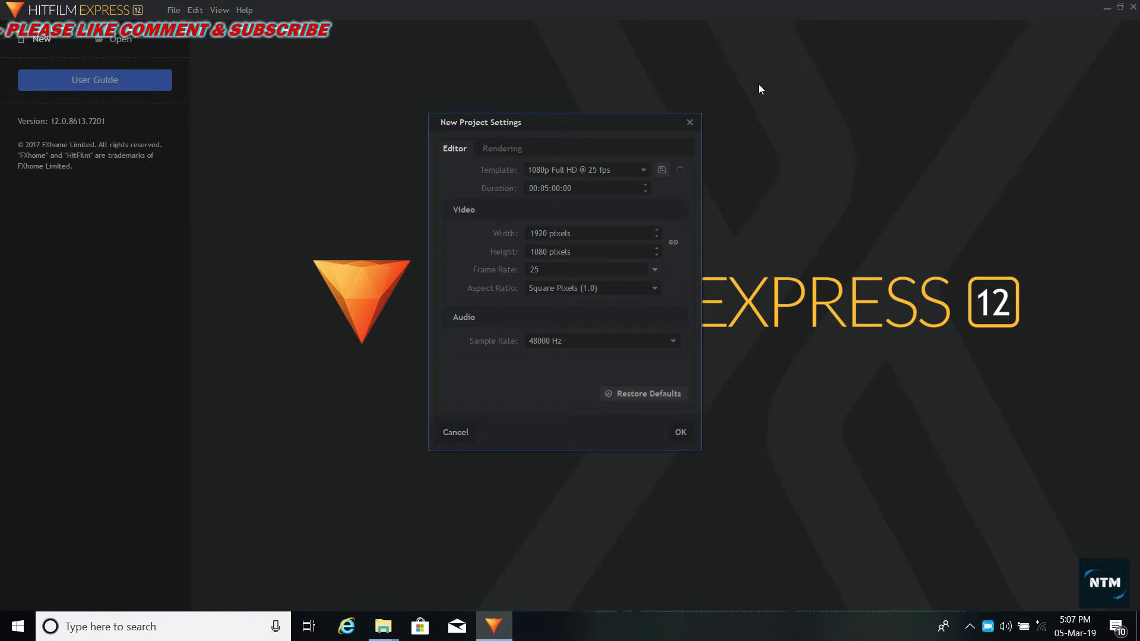
click(643, 169)
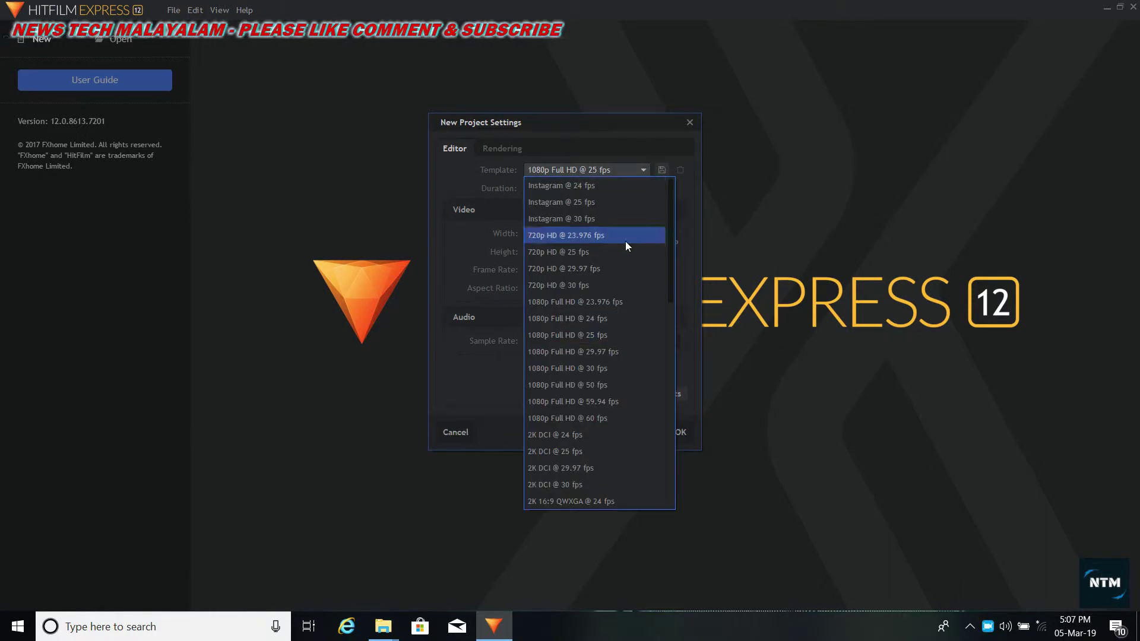
click(762, 171)
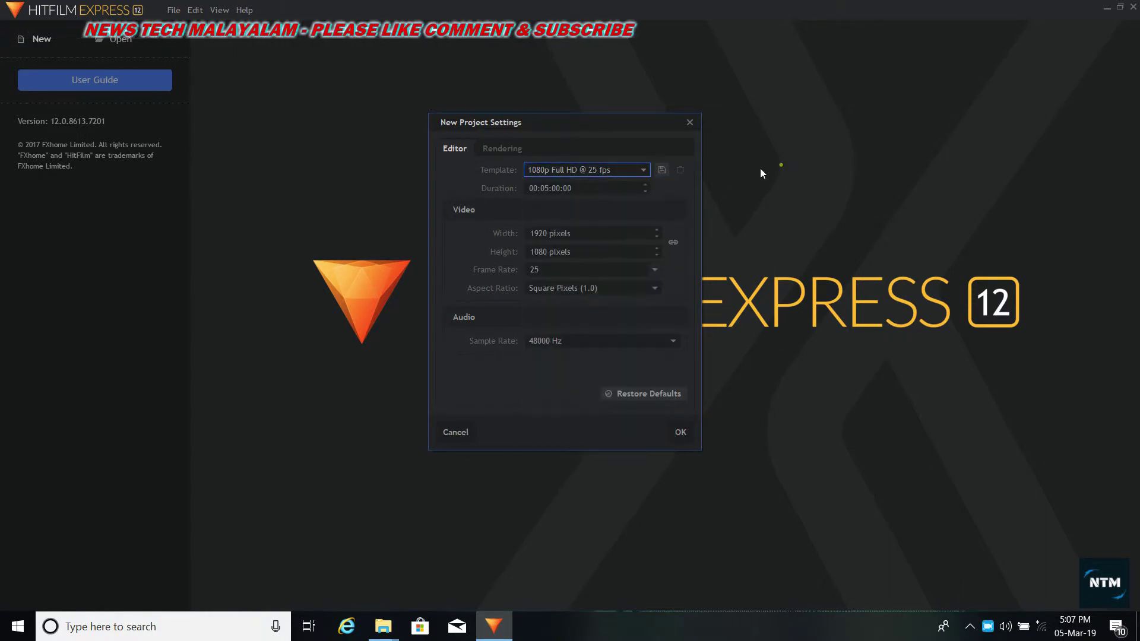
click(642, 169)
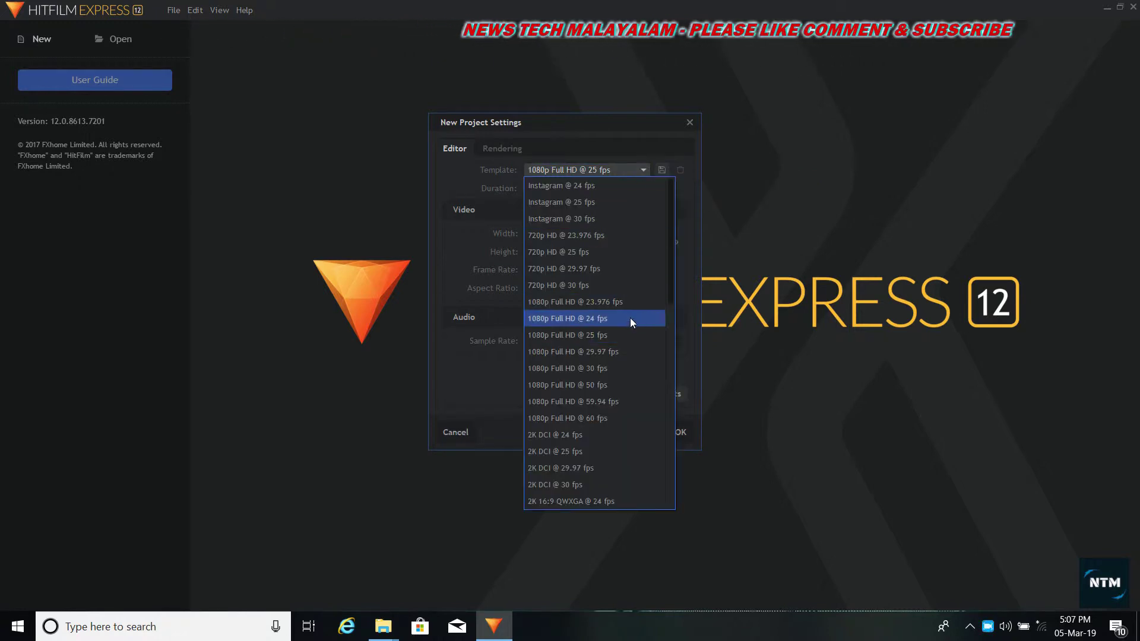
click(723, 181)
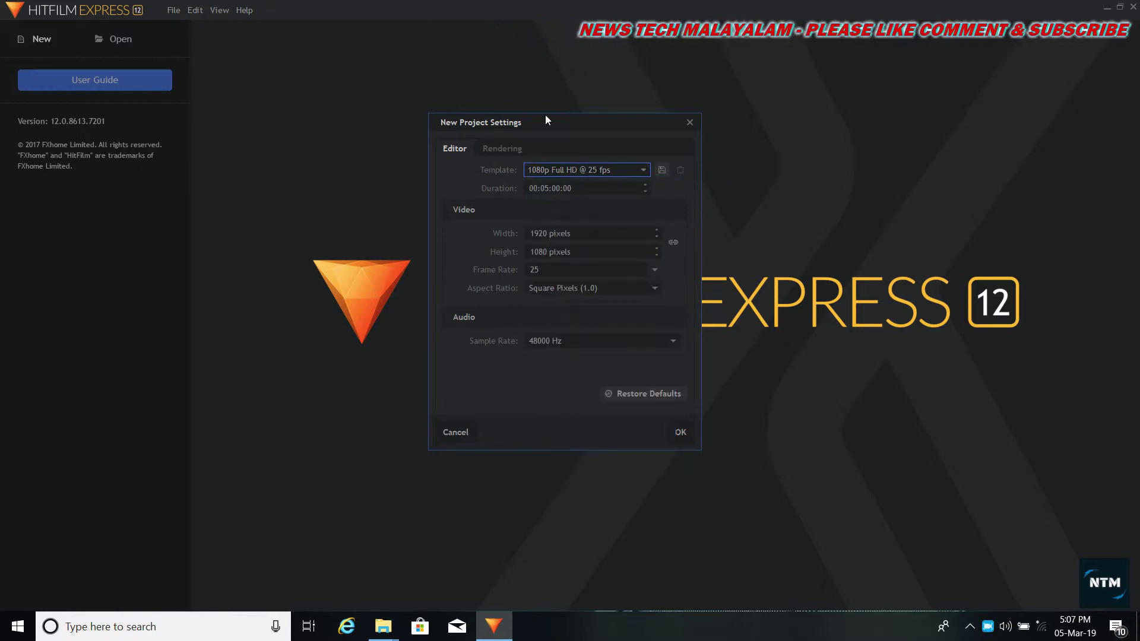
click(643, 170)
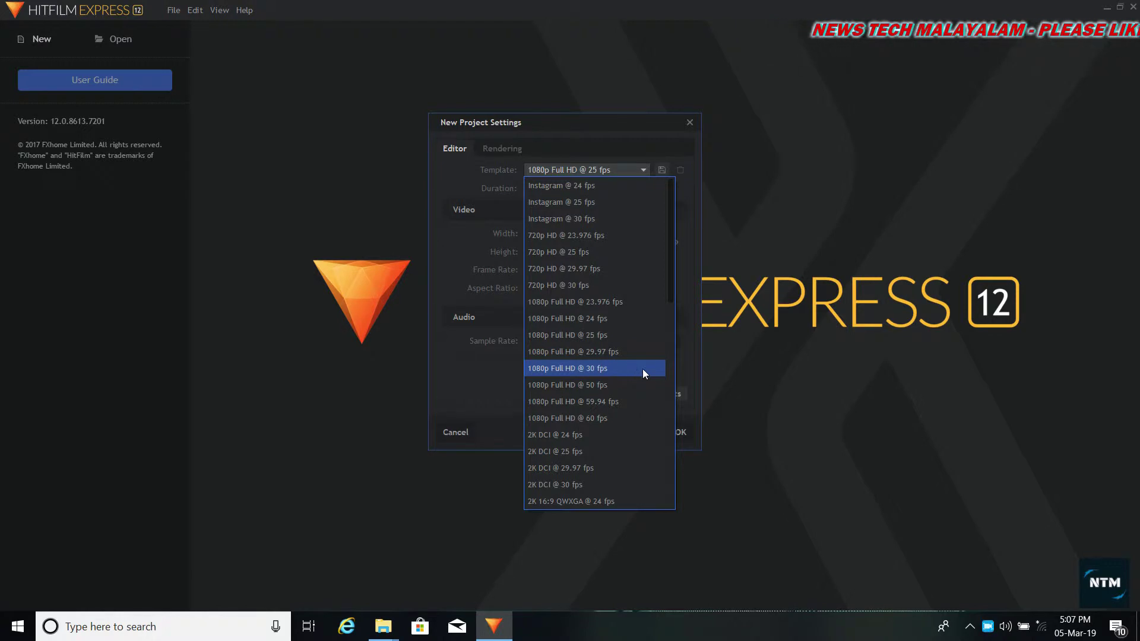
click(621, 368)
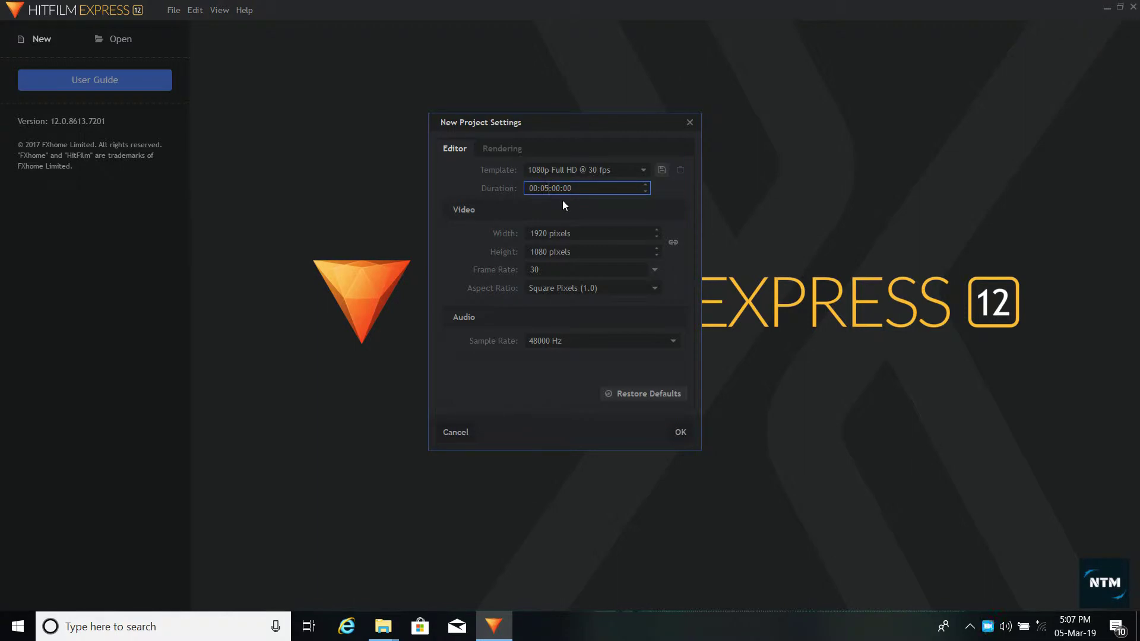
key(BackSpace)
key(BackSpace)
text(1)
click(688, 433)
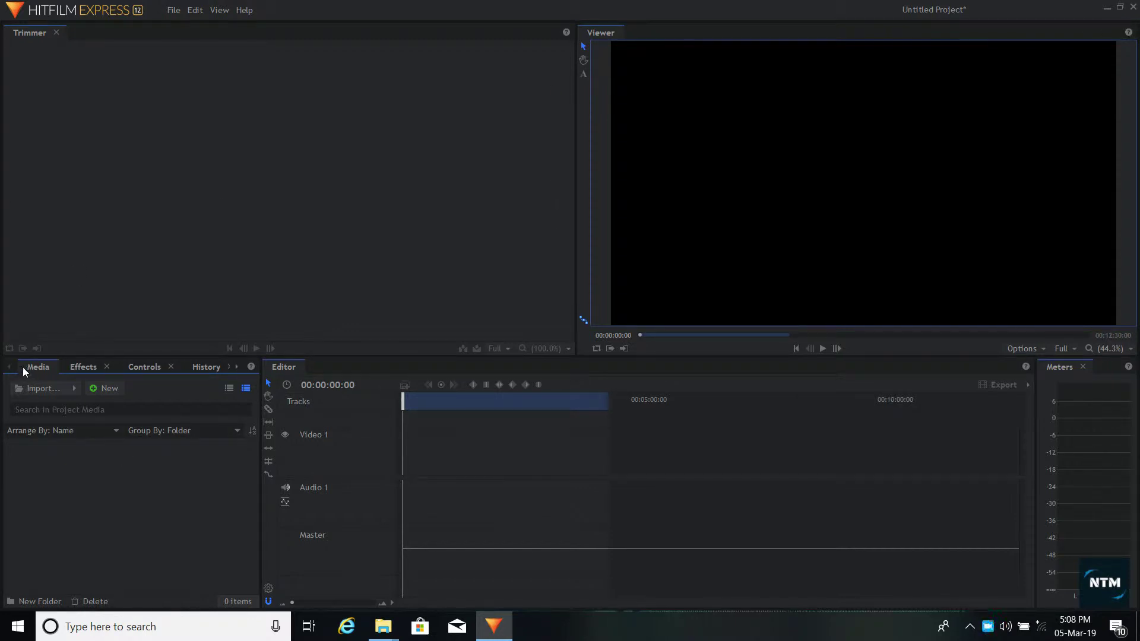
Import Editor[5].mp4 from Desktop > HitFilm Express > Exports and drag it toward the timeline start.
click(41, 389)
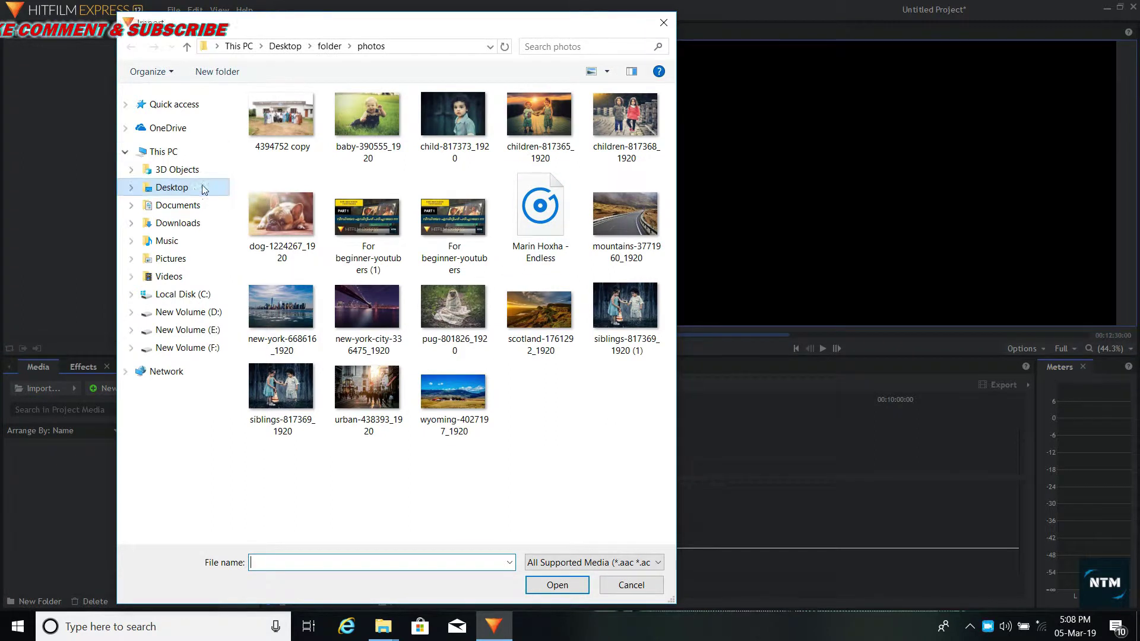
click(182, 189)
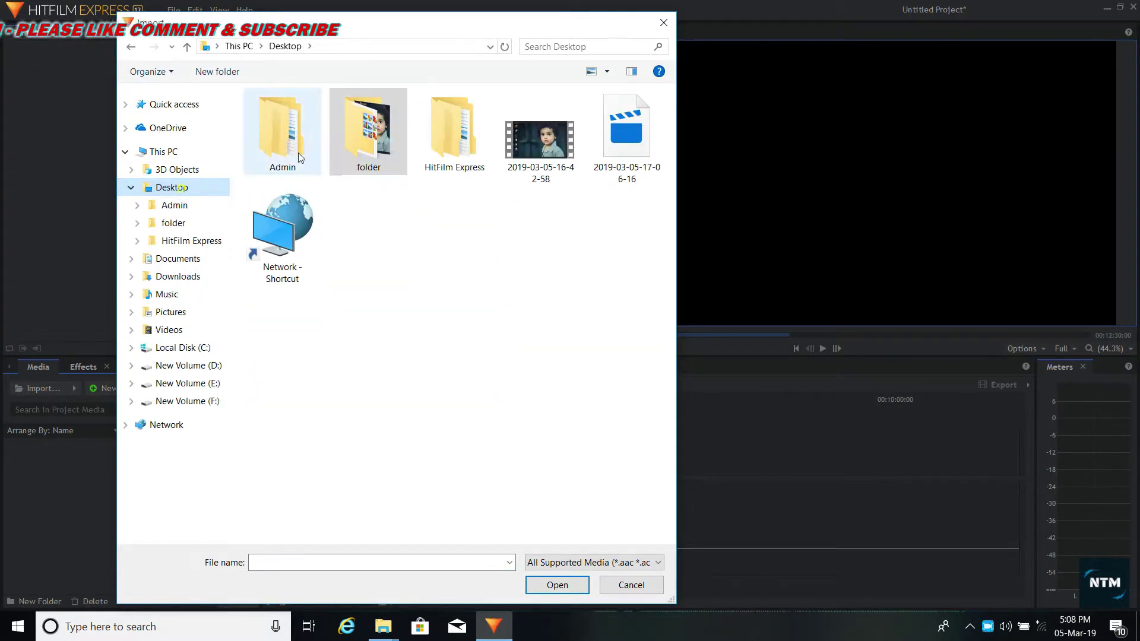
double_click(469, 161)
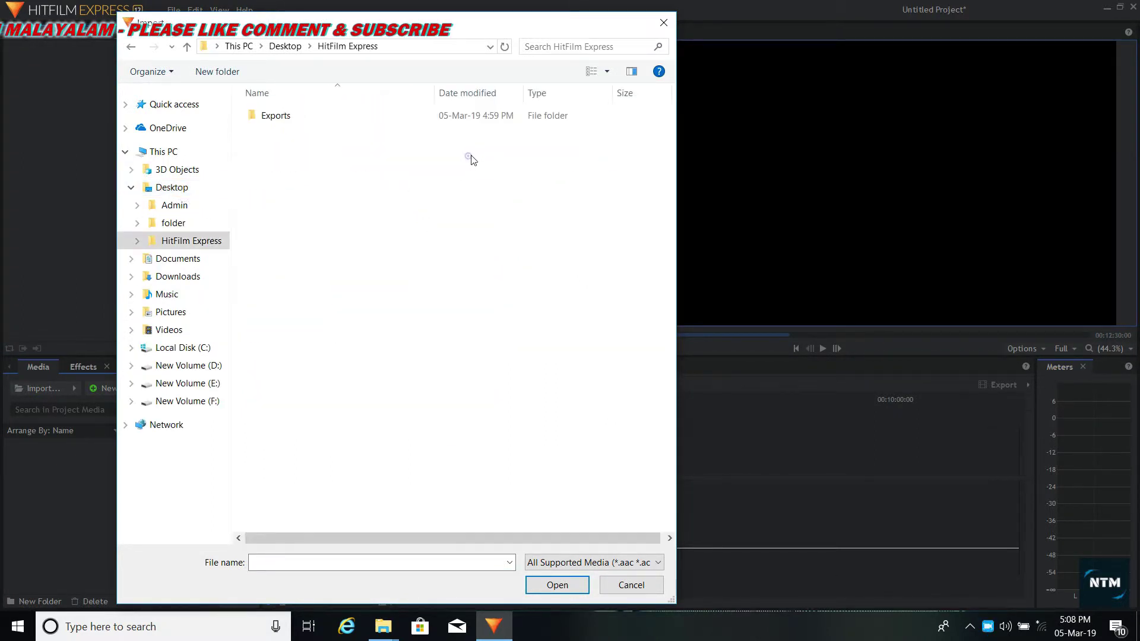
double_click(315, 120)
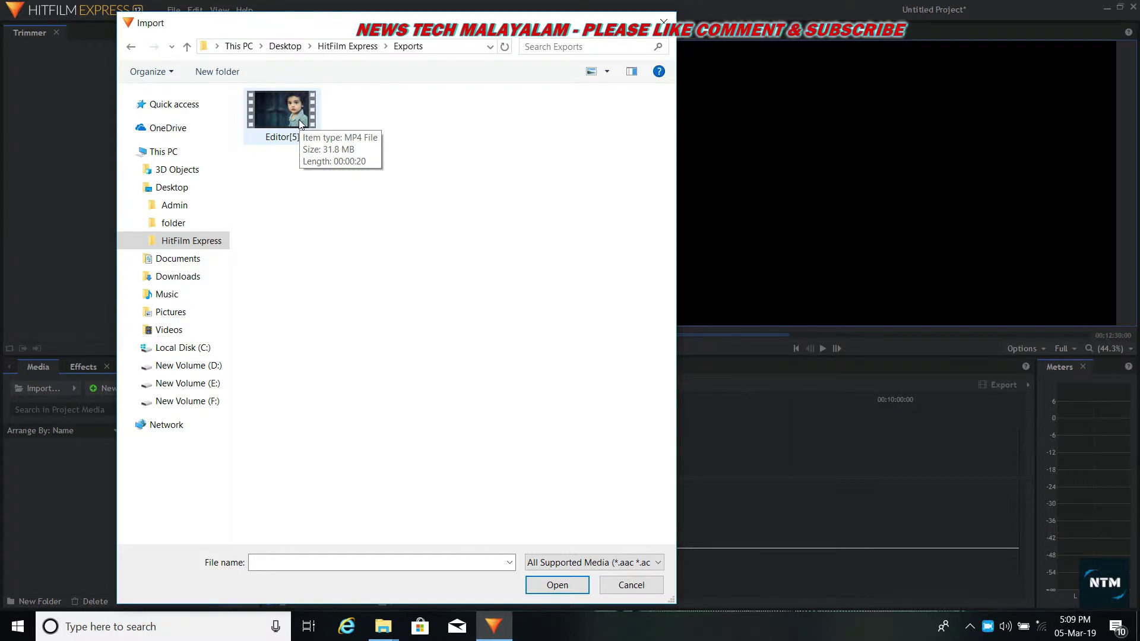
click(299, 124)
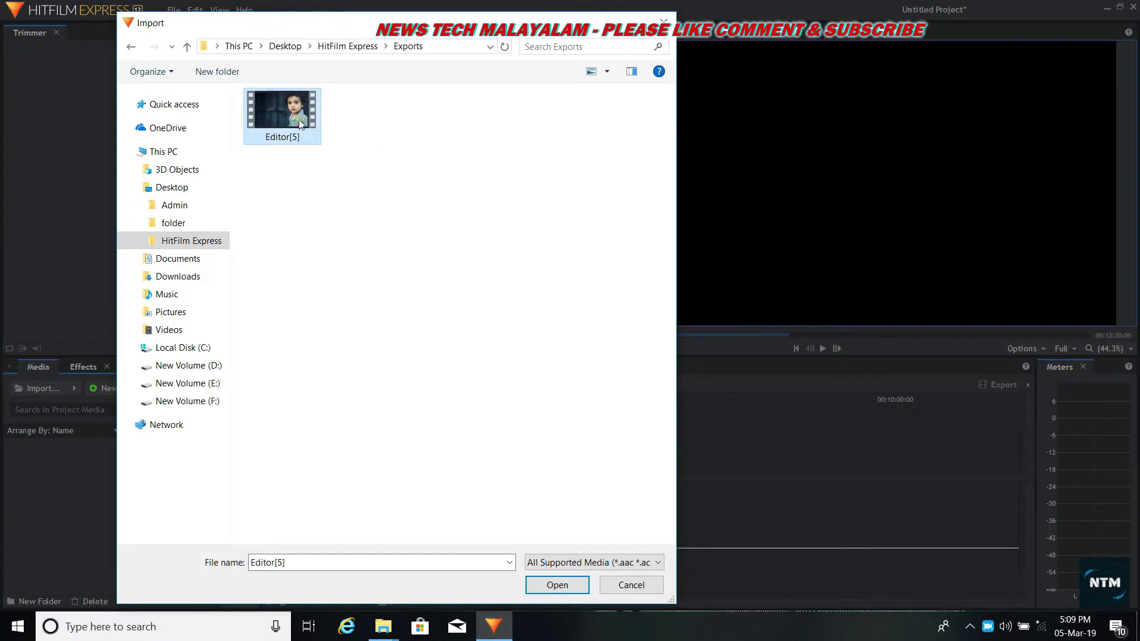
click(558, 586)
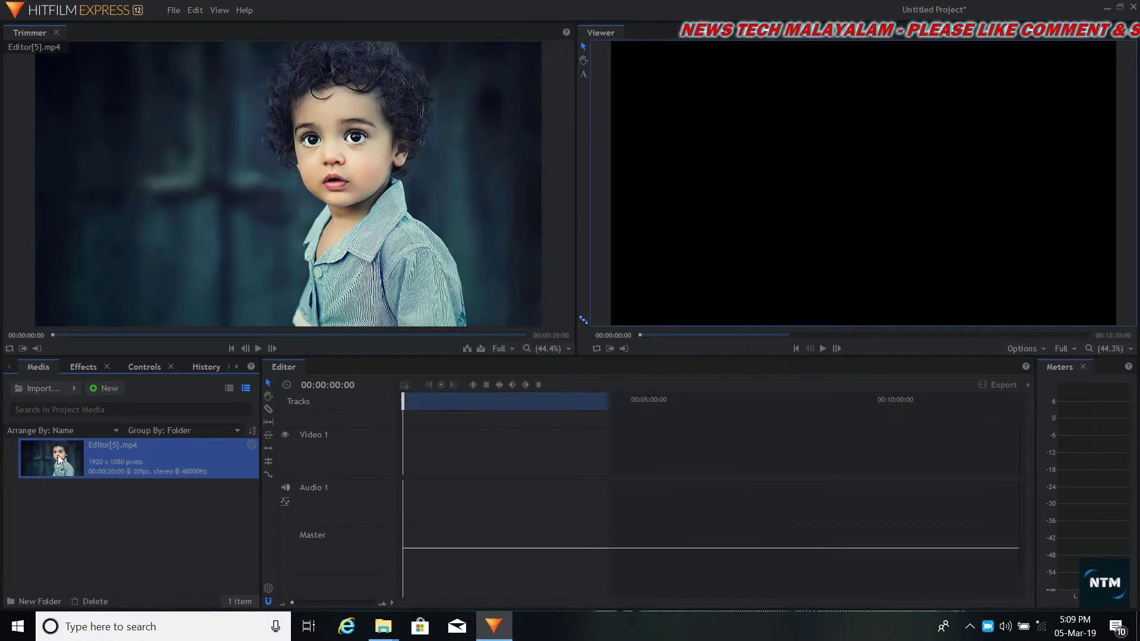
drag(57, 452, 437, 482)
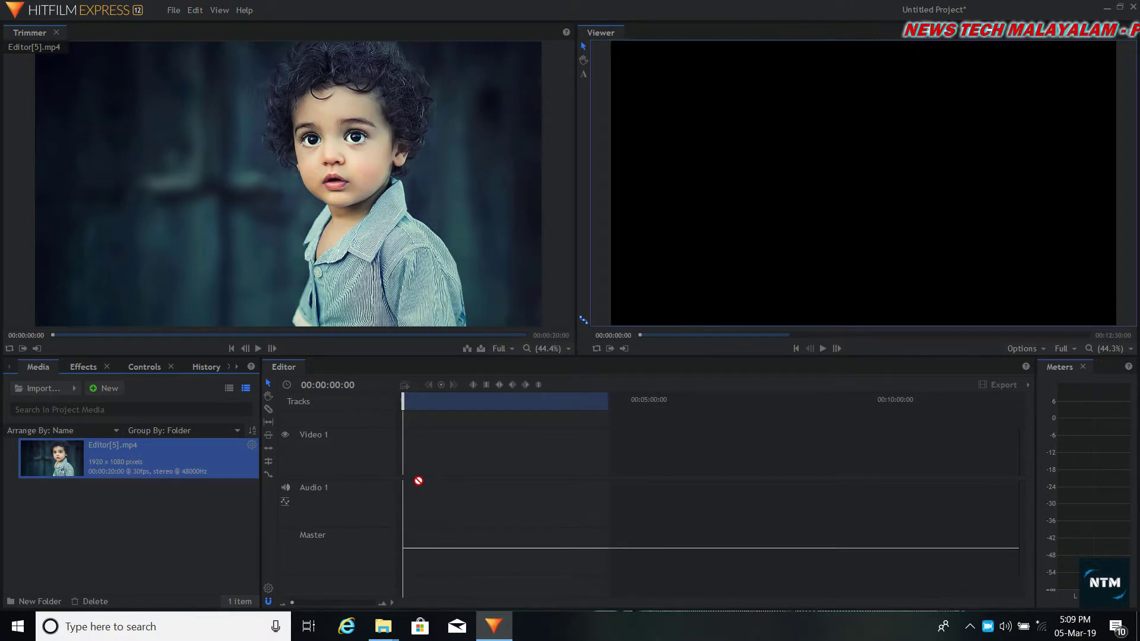
drag(405, 479, 438, 487)
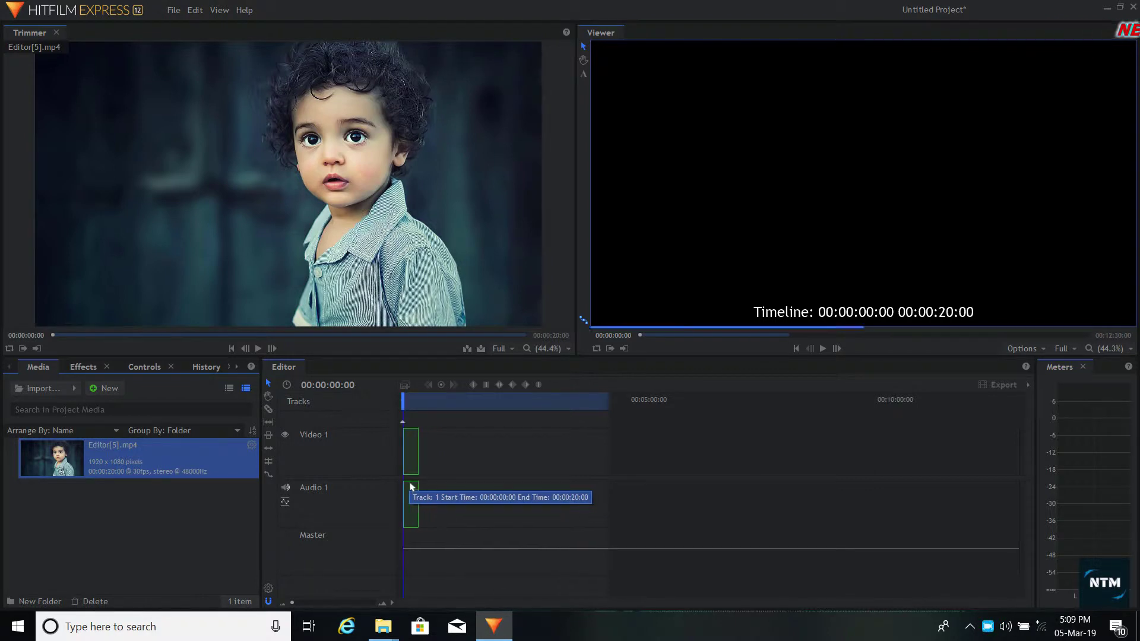
Drop Editor[5].mp4 onto Video 1 and Audio 1 at 00:00:00:00 and preview it to about 19 seconds.
drag(411, 486, 412, 487)
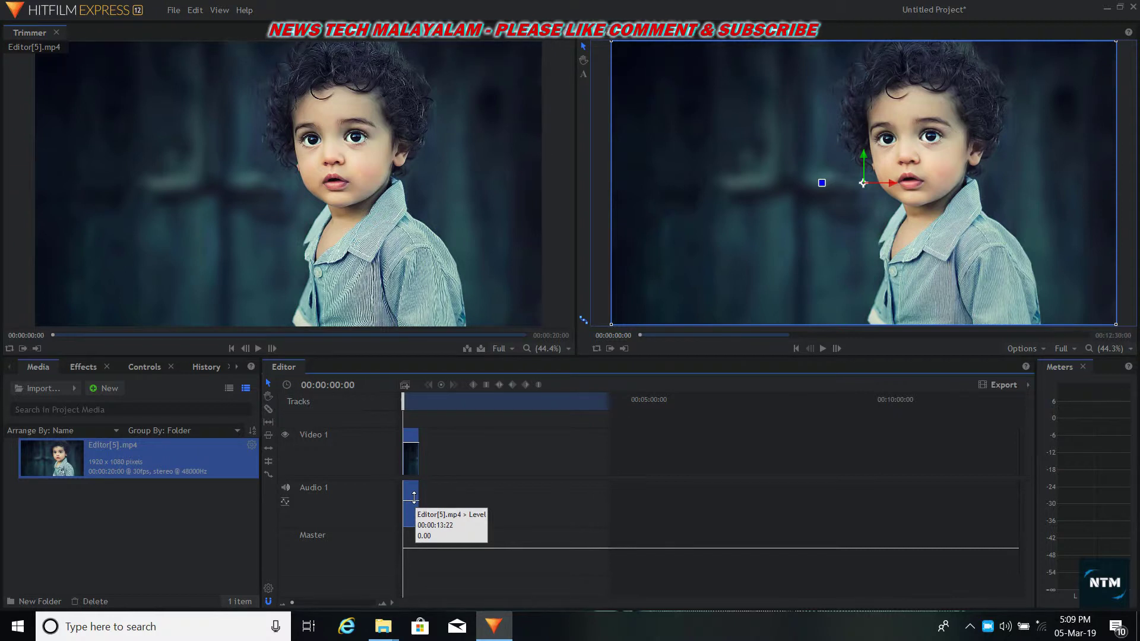
click(824, 348)
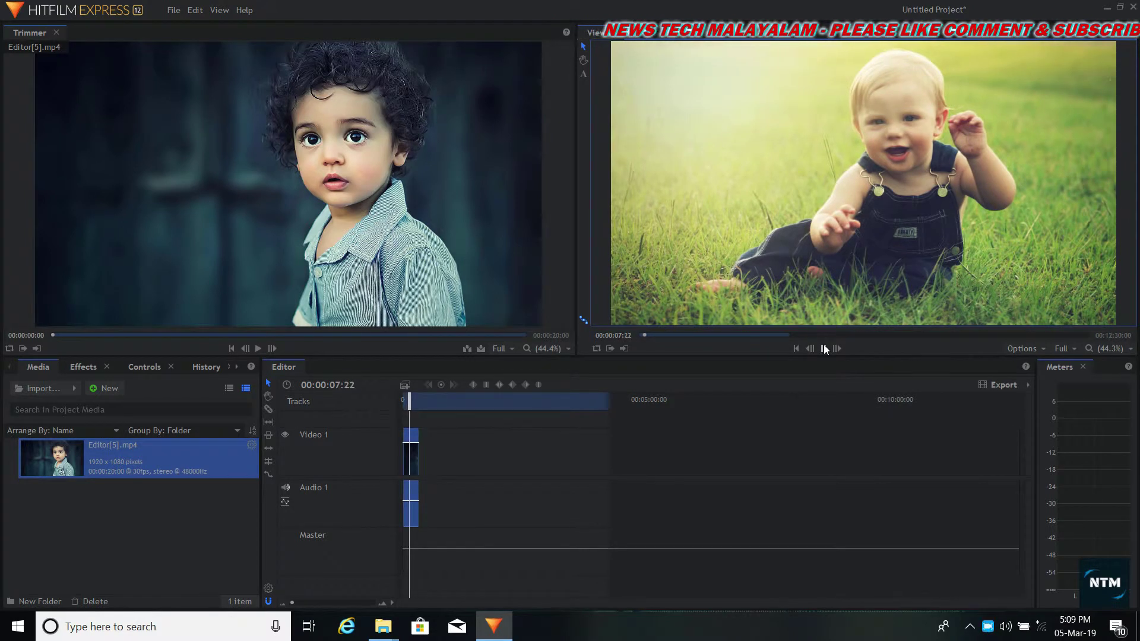
click(411, 403)
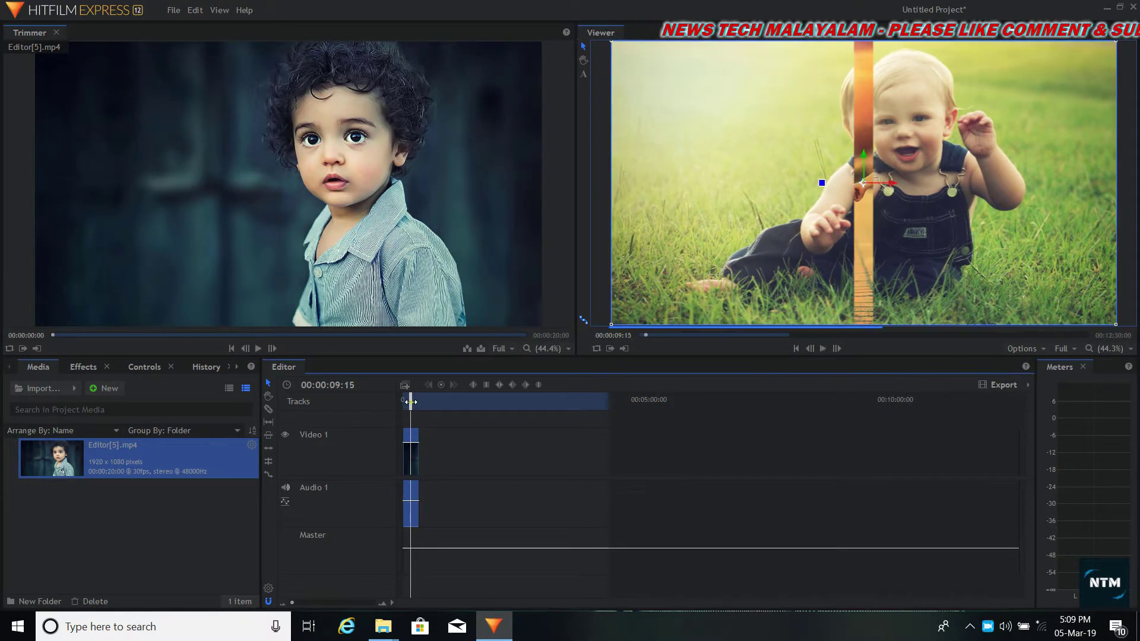
drag(404, 405, 403, 404)
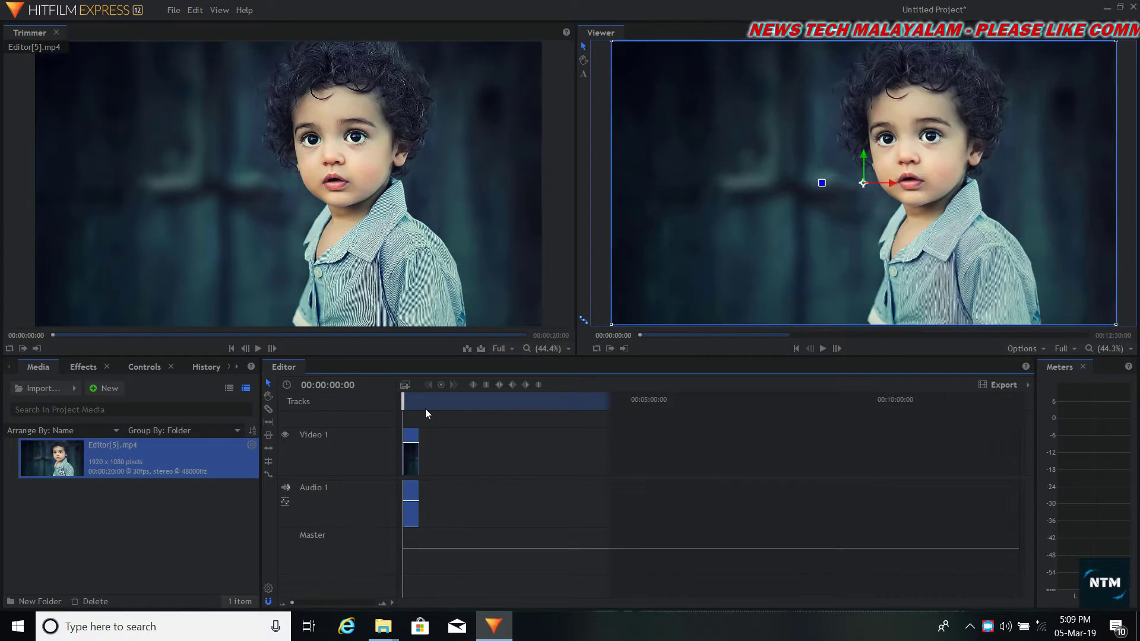
click(824, 346)
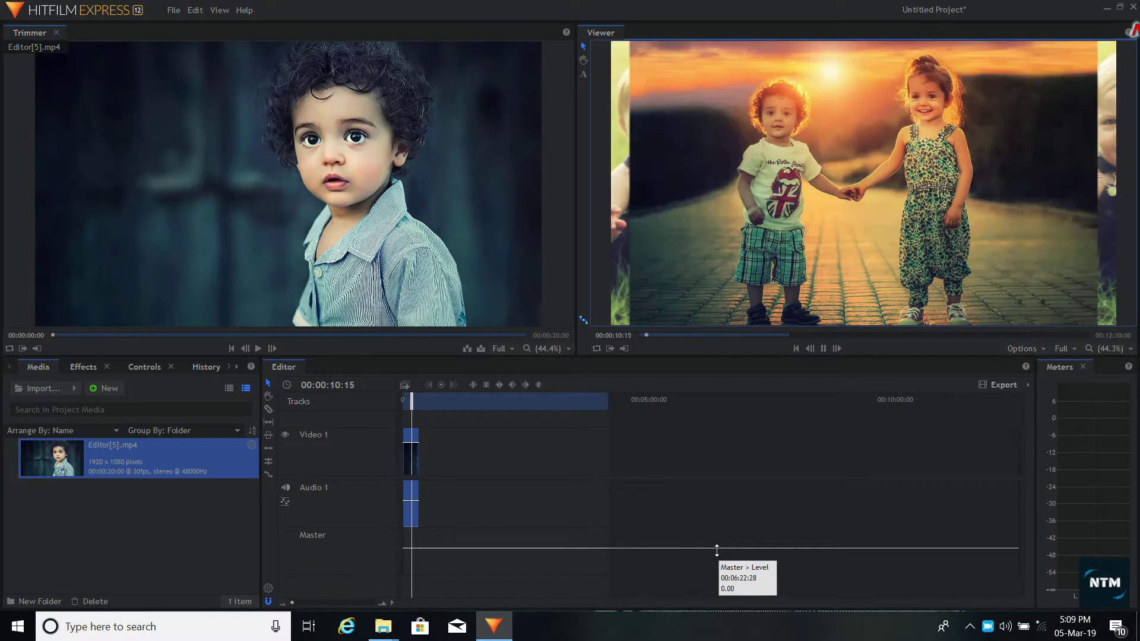
click(824, 347)
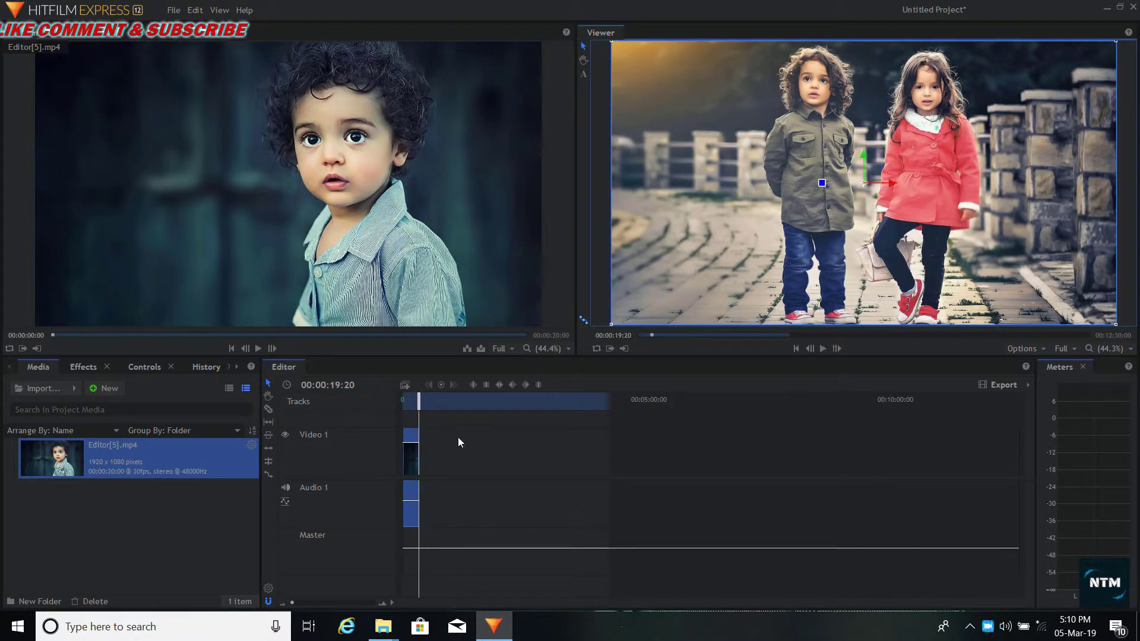
Import the 3:28 buddha.mp3 song from the Music folder into the project media.
click(48, 389)
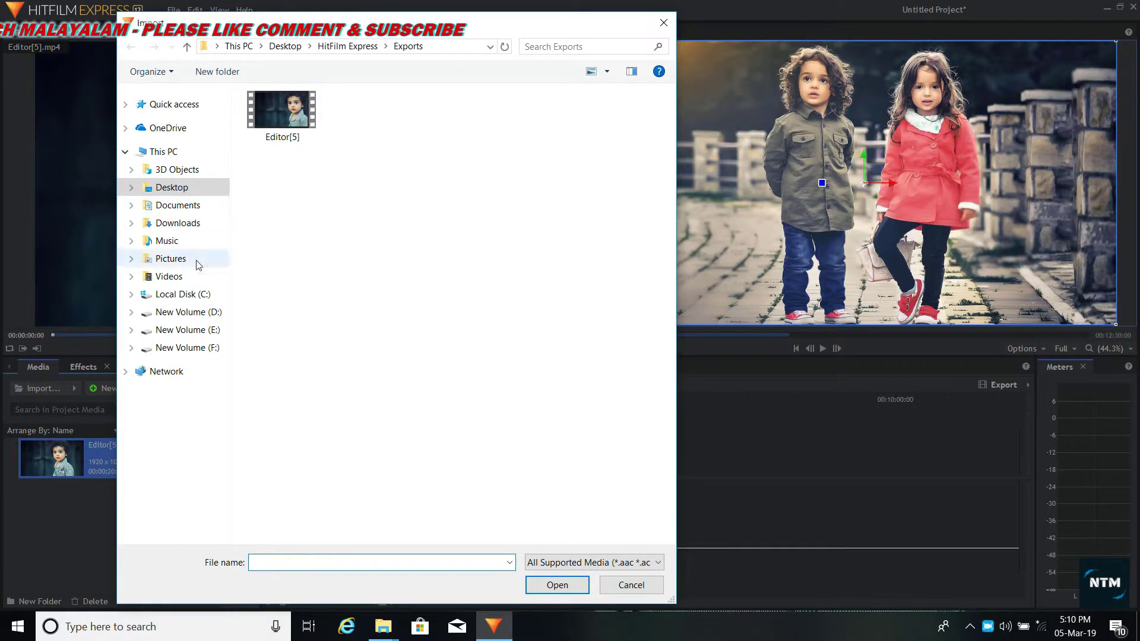
click(177, 246)
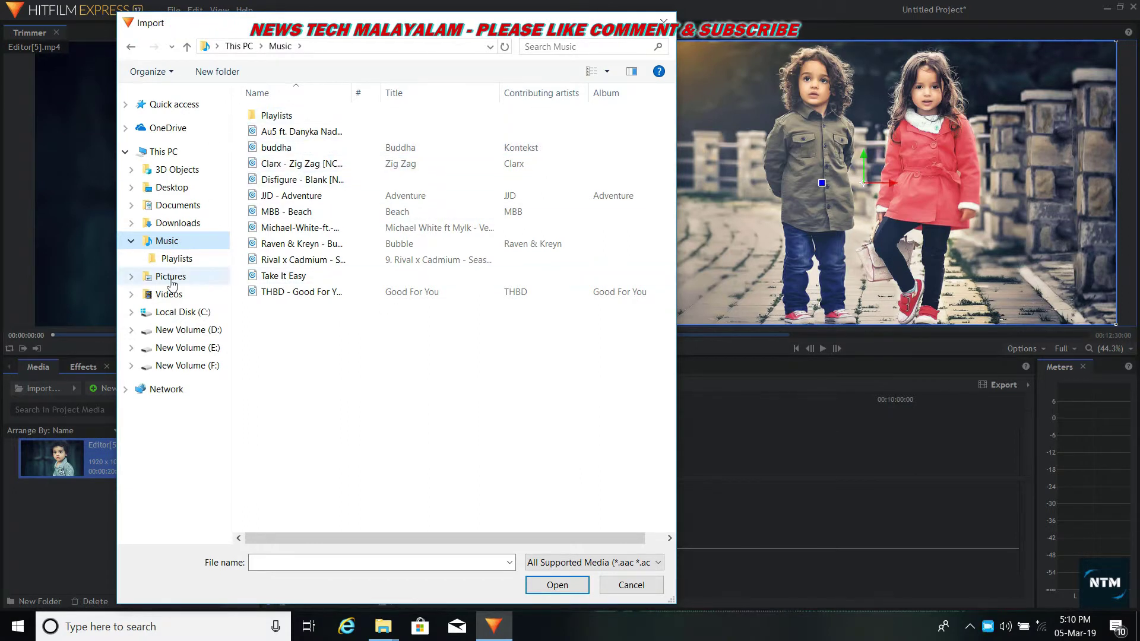
click(300, 149)
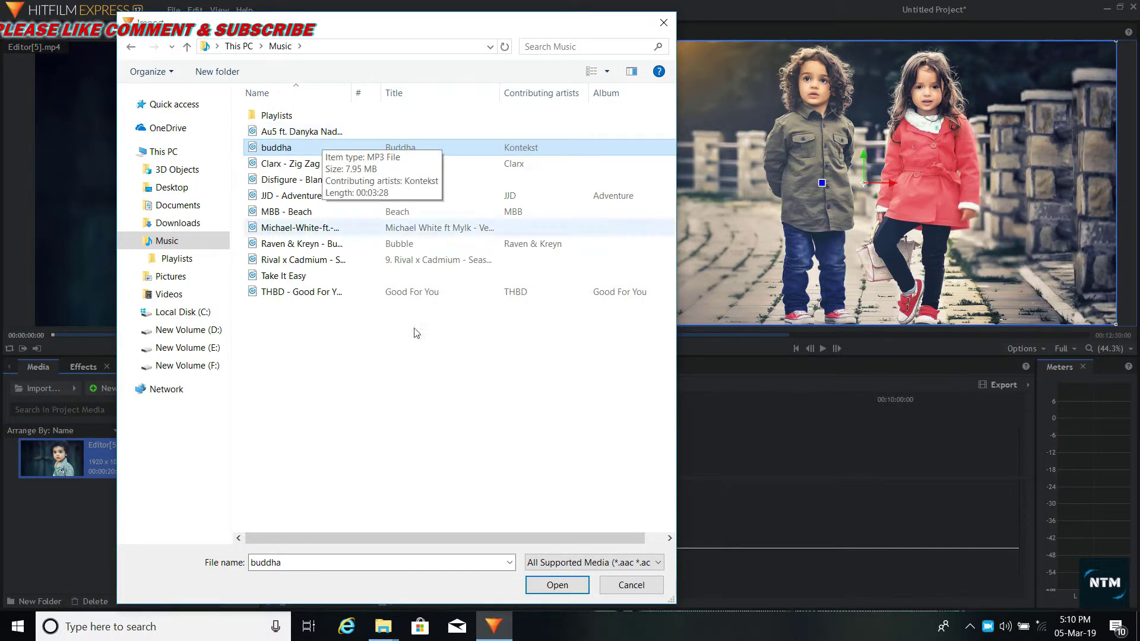
click(556, 585)
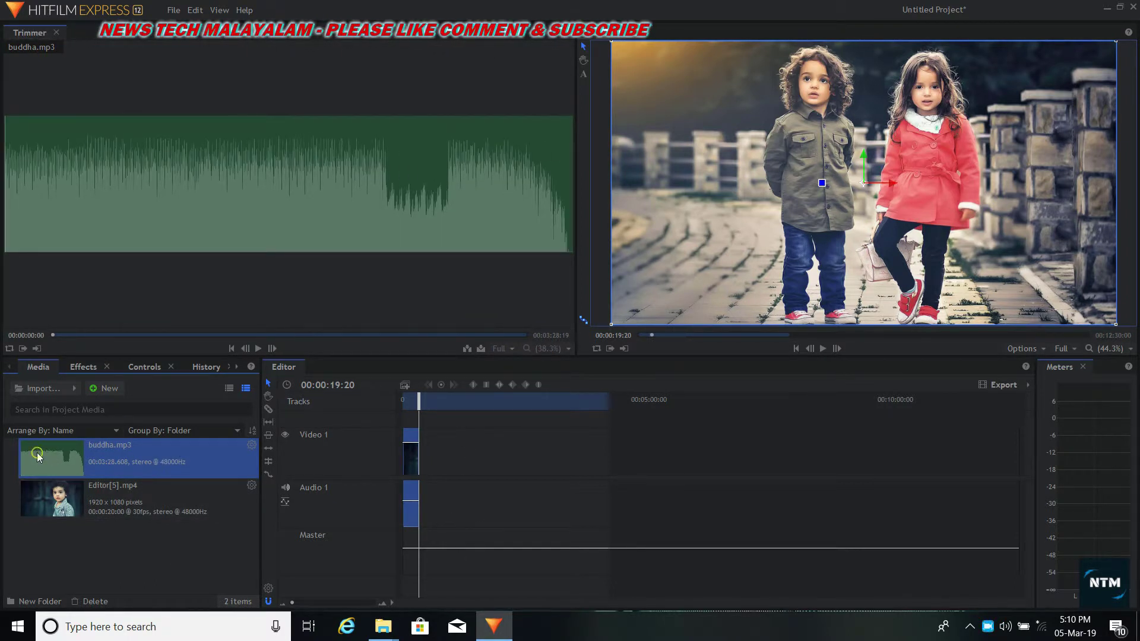
Place buddha.mp3 on Audio 1 at the timeline start and drag its volume level line up to 0.
drag(36, 452, 406, 515)
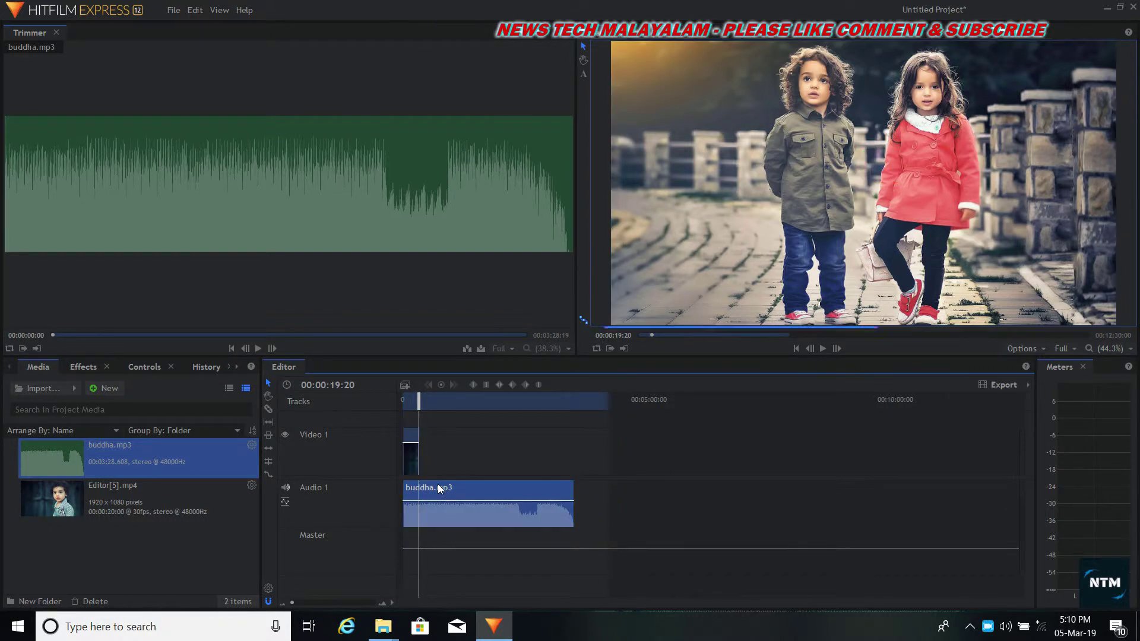
drag(418, 398, 404, 398)
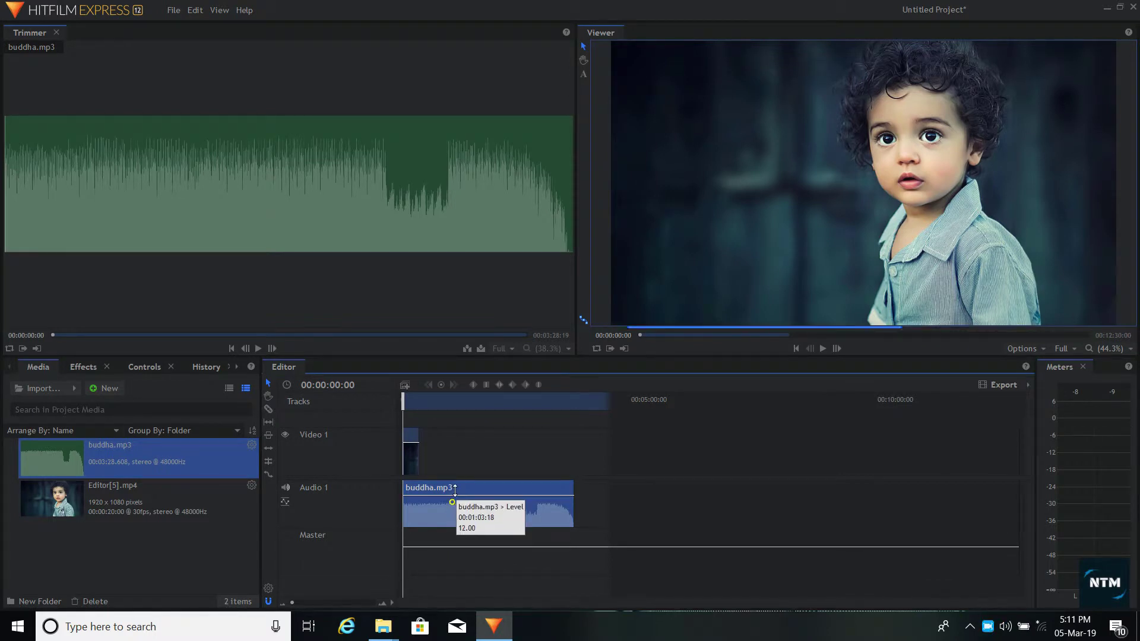
drag(455, 501, 454, 499)
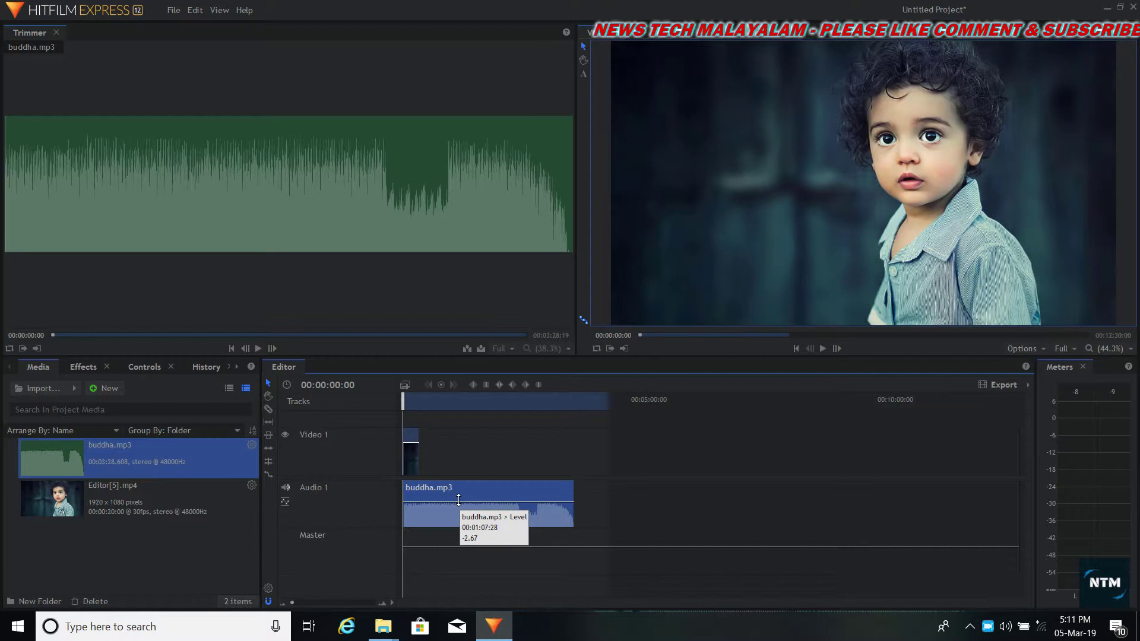
drag(458, 500, 457, 510)
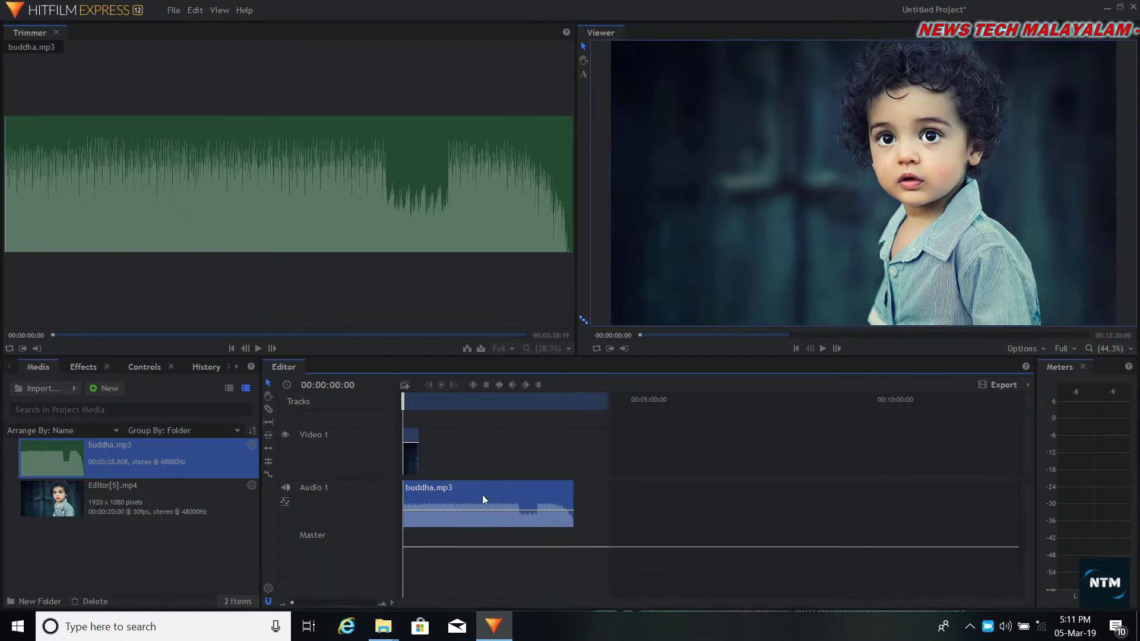
Play the slideshow with the buddha.mp3 music from the beginning, pausing at 00:00:16:24.
click(827, 346)
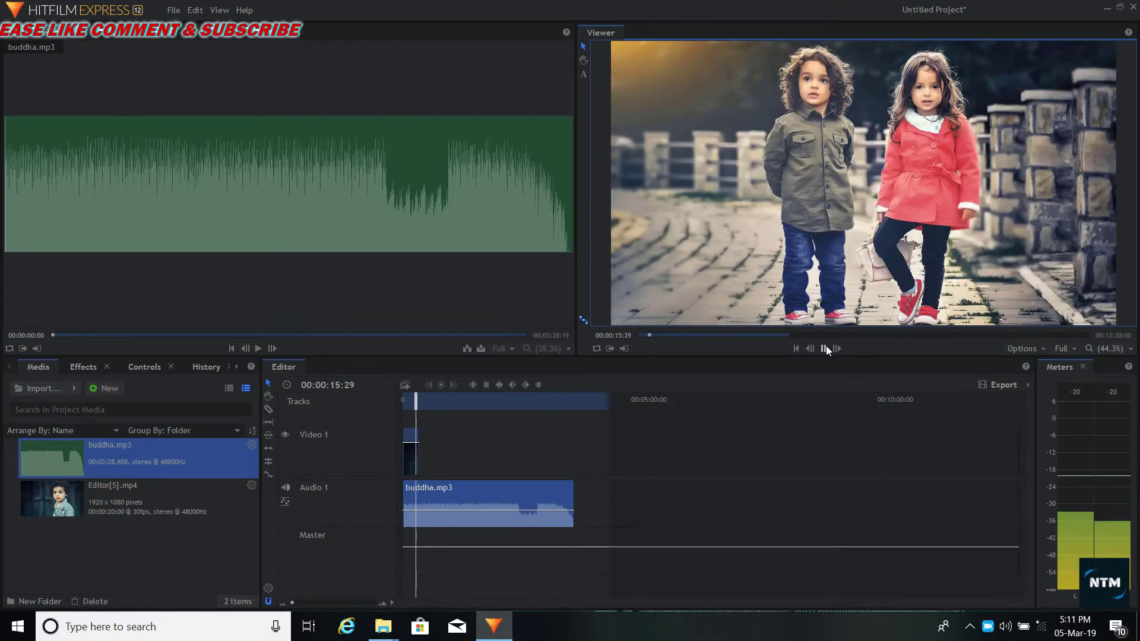
click(826, 347)
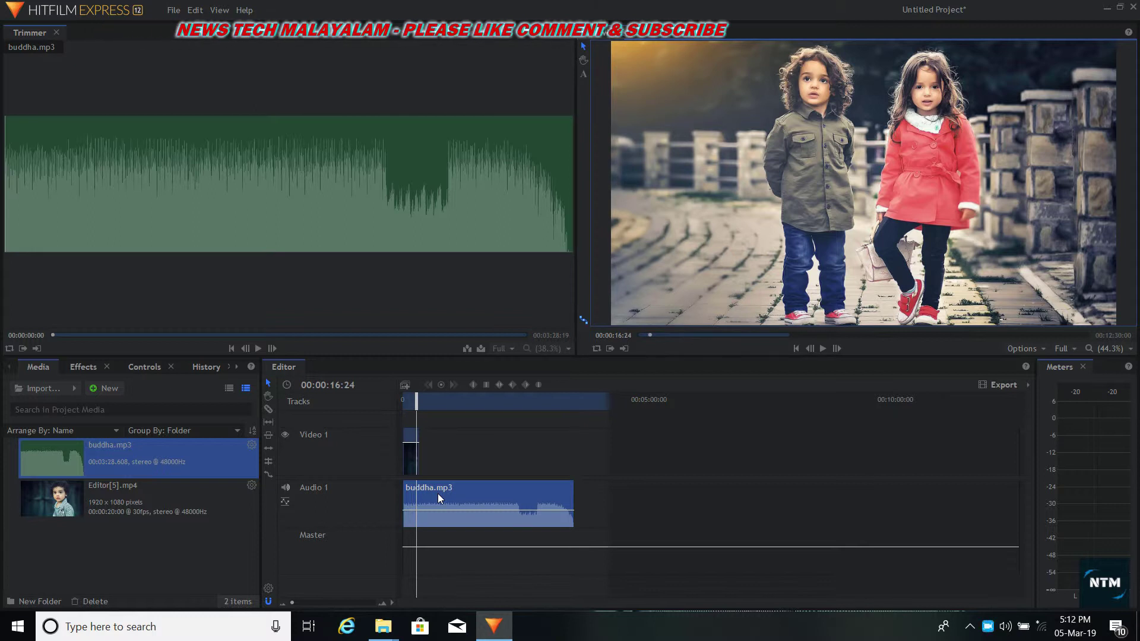
Shift buddha.mp3 later on Audio 1 and play the music from around 00:04:39:02.
drag(437, 493, 677, 506)
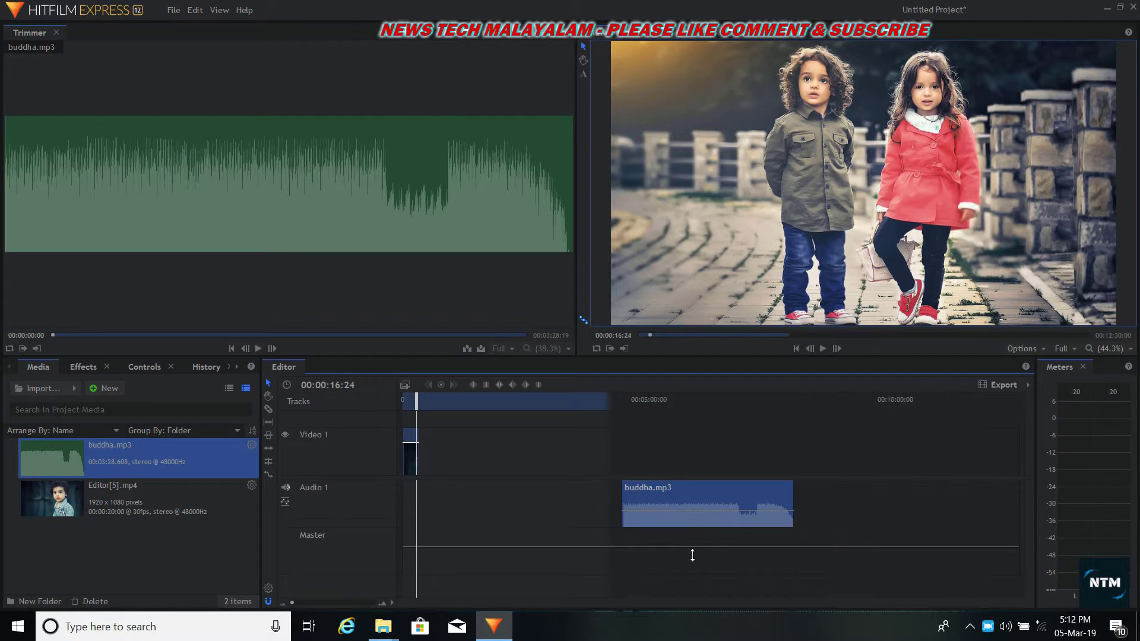
drag(418, 422, 630, 420)
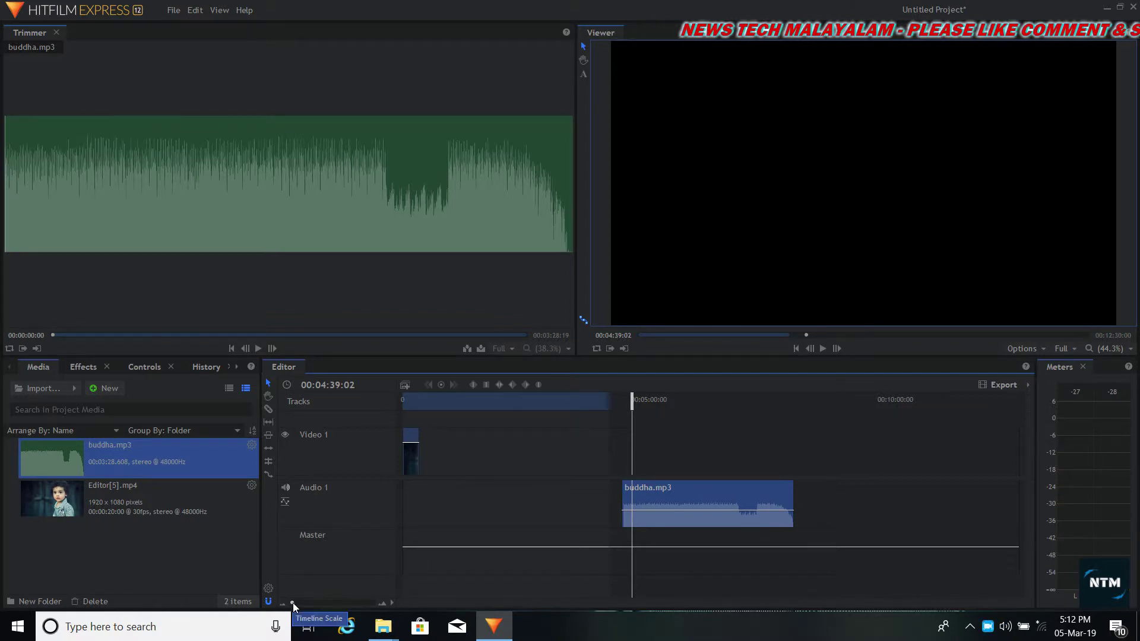
scroll(294, 604, up, 2)
scroll(291, 601, down, 2)
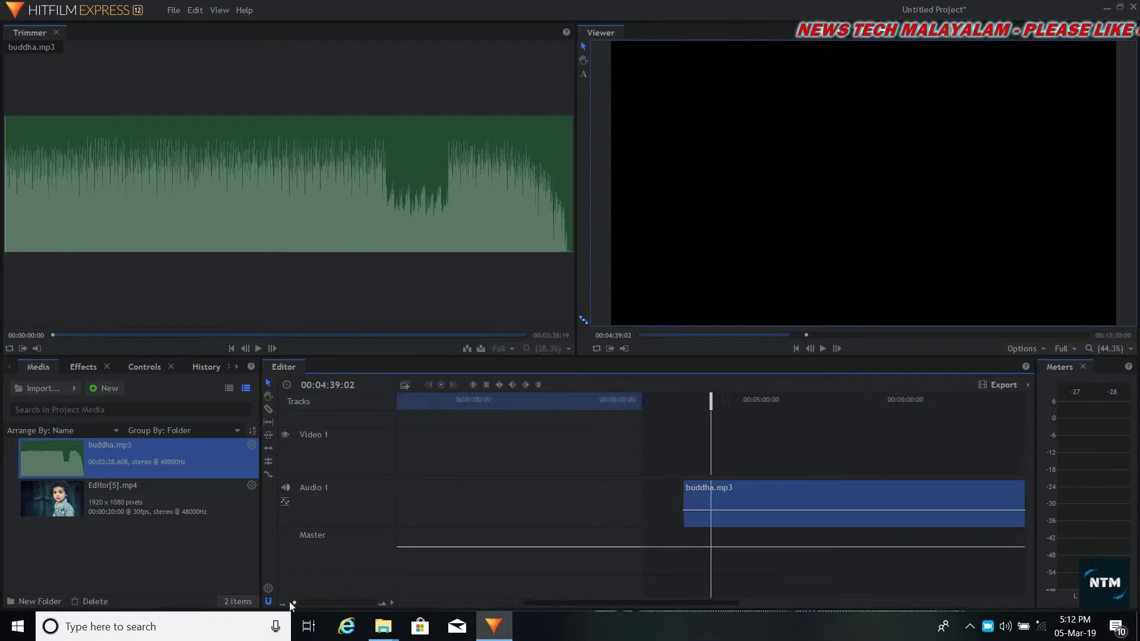
scroll(290, 601, up, 2)
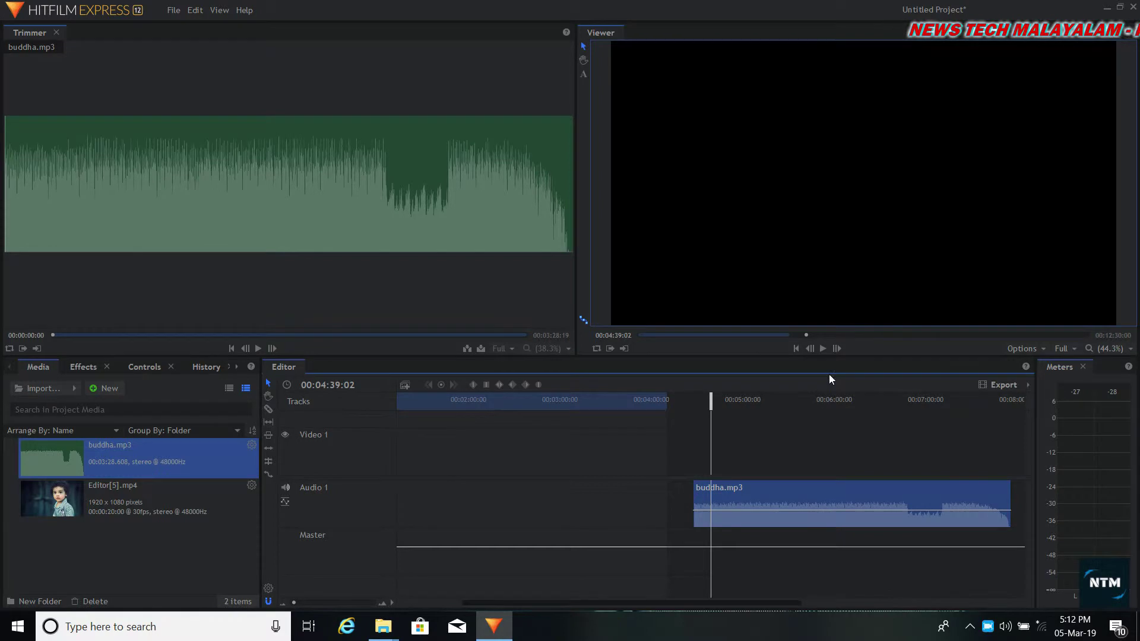
click(822, 349)
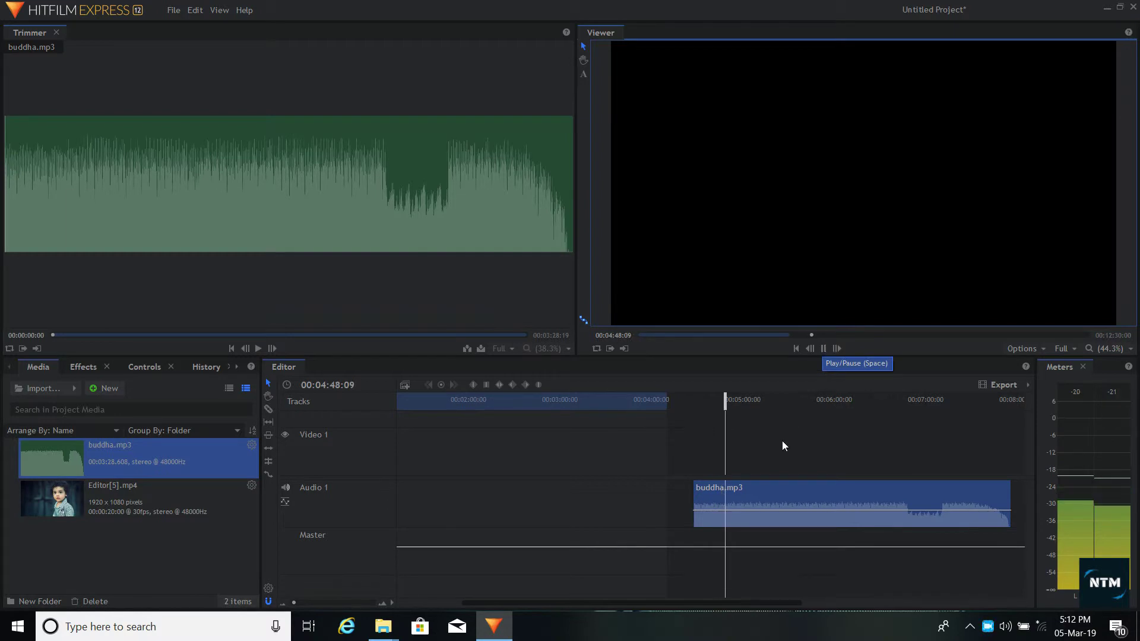
click(824, 349)
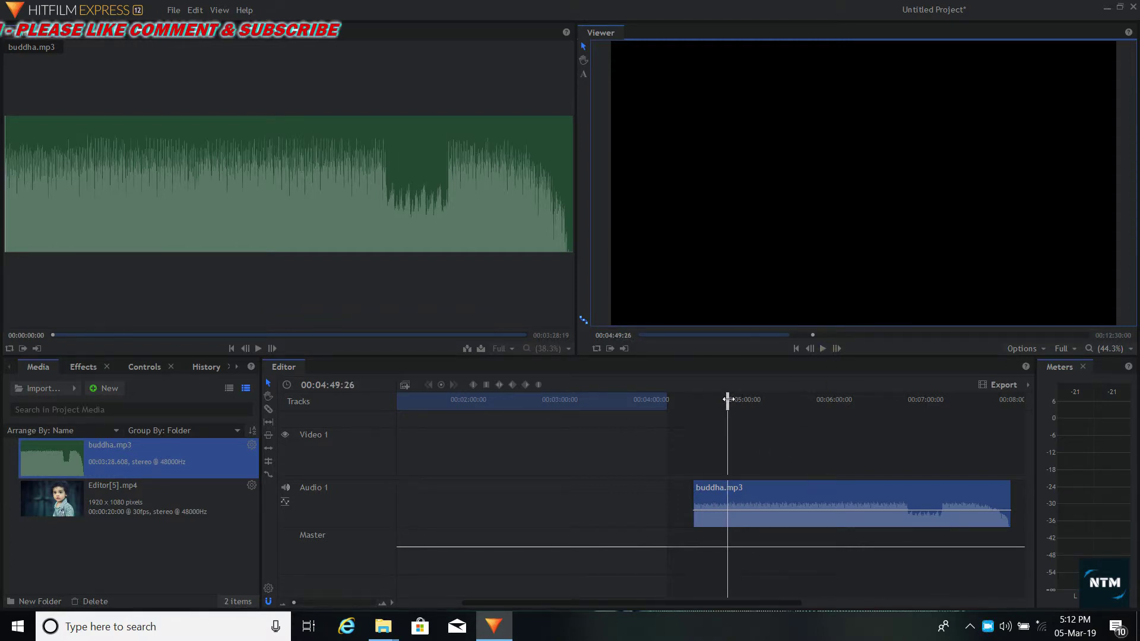
Zoom the timeline in and settle the playhead on the cut point 00:04:48:23.
drag(728, 399, 723, 401)
click(824, 346)
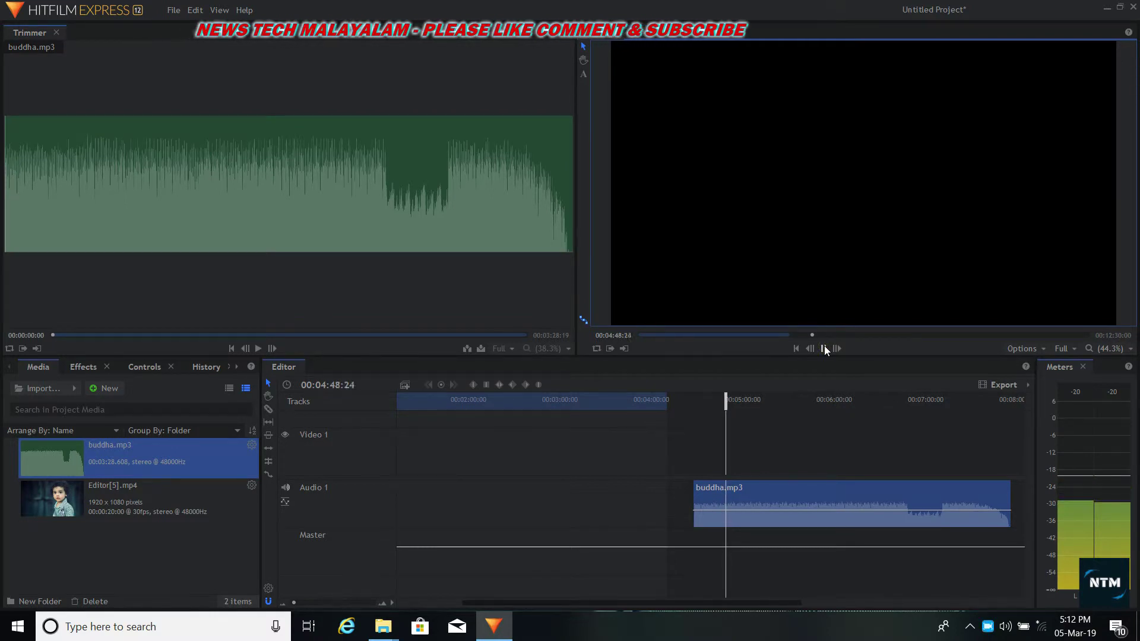
click(824, 348)
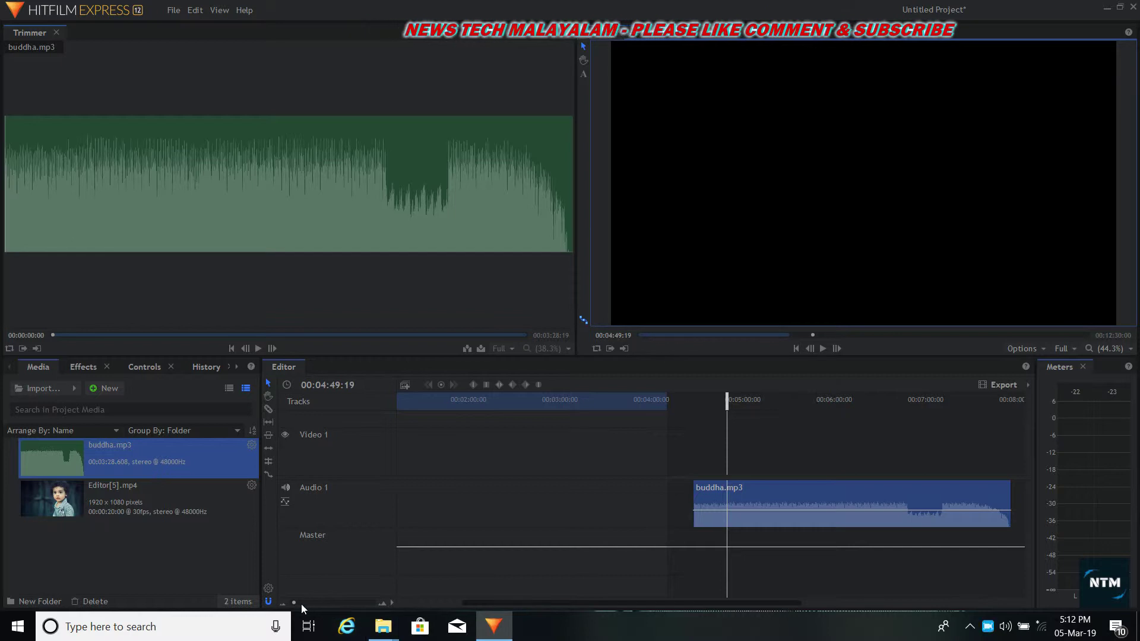
drag(295, 601, 297, 600)
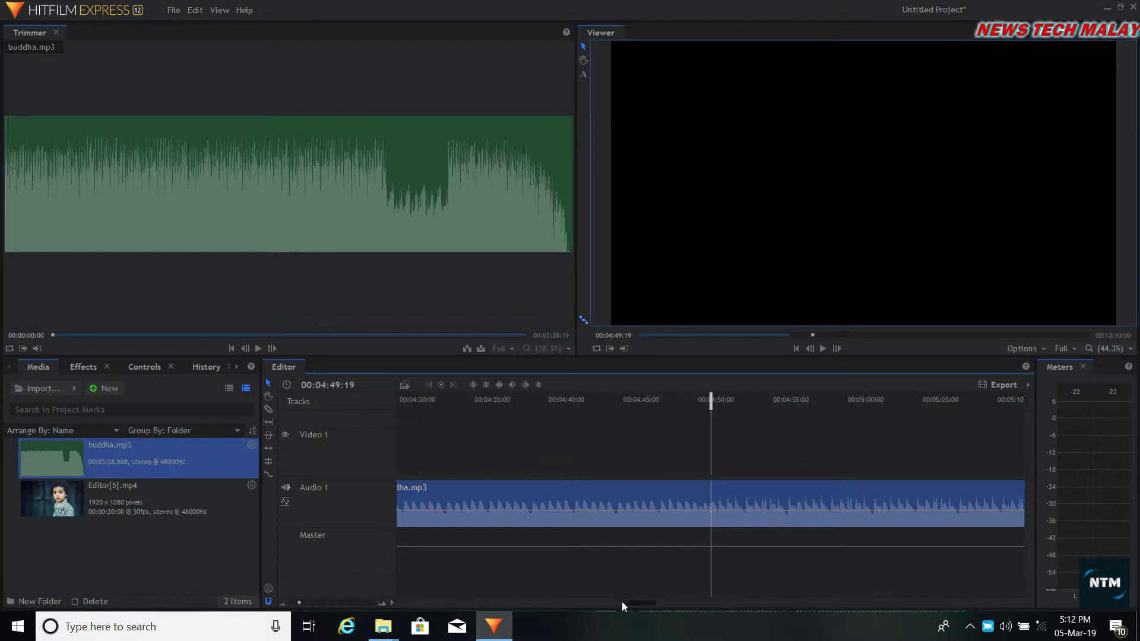
drag(628, 603, 612, 604)
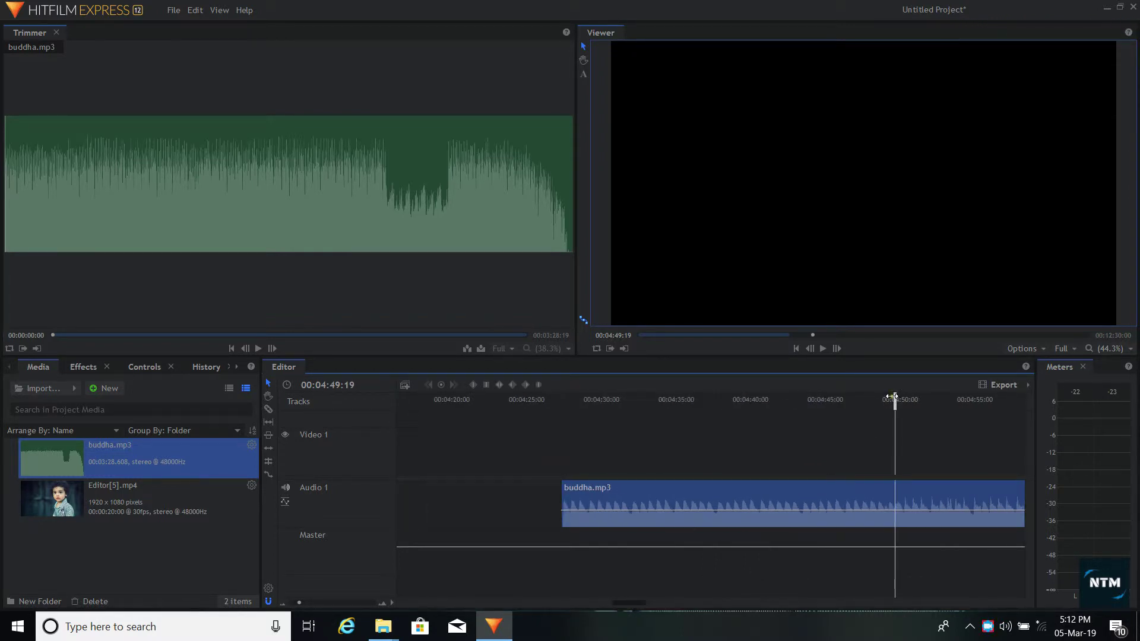
drag(892, 397, 843, 408)
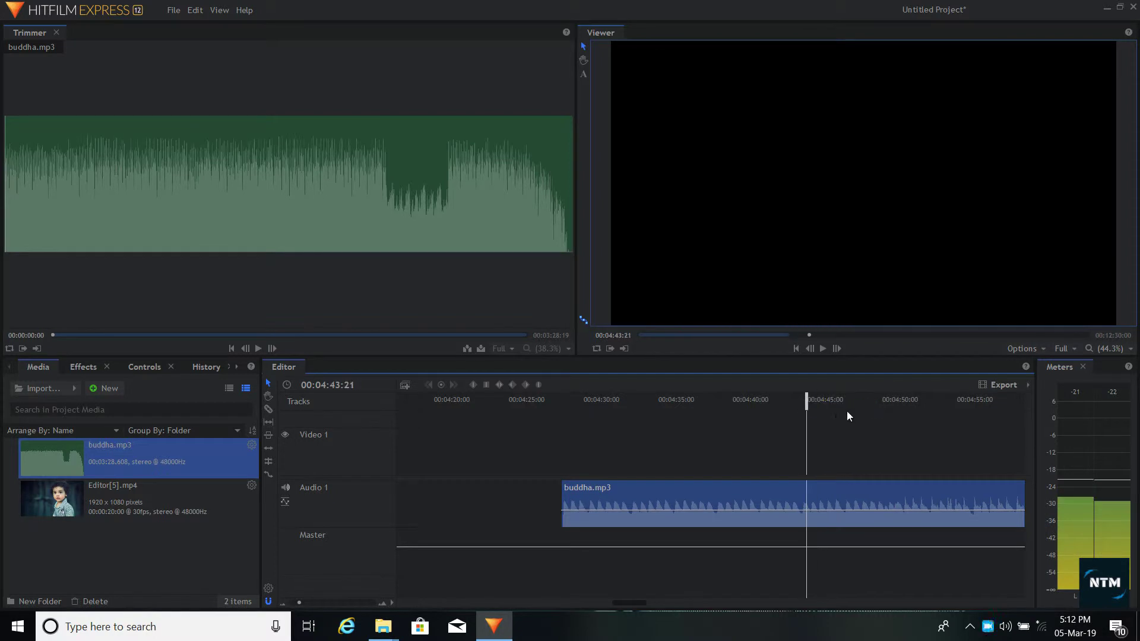
click(823, 347)
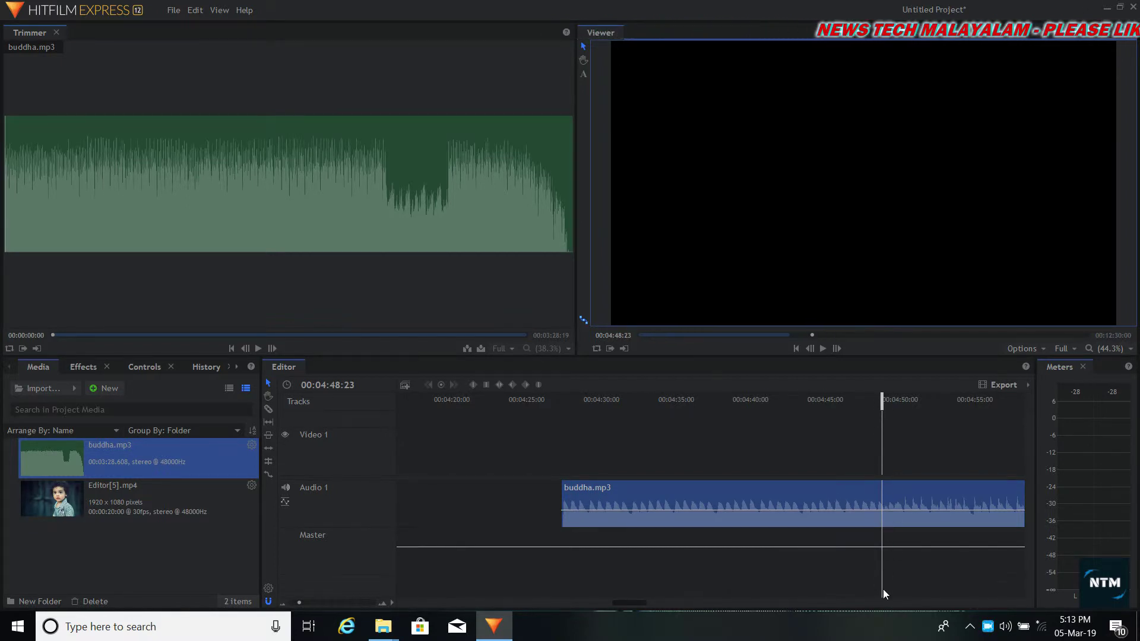
click(268, 410)
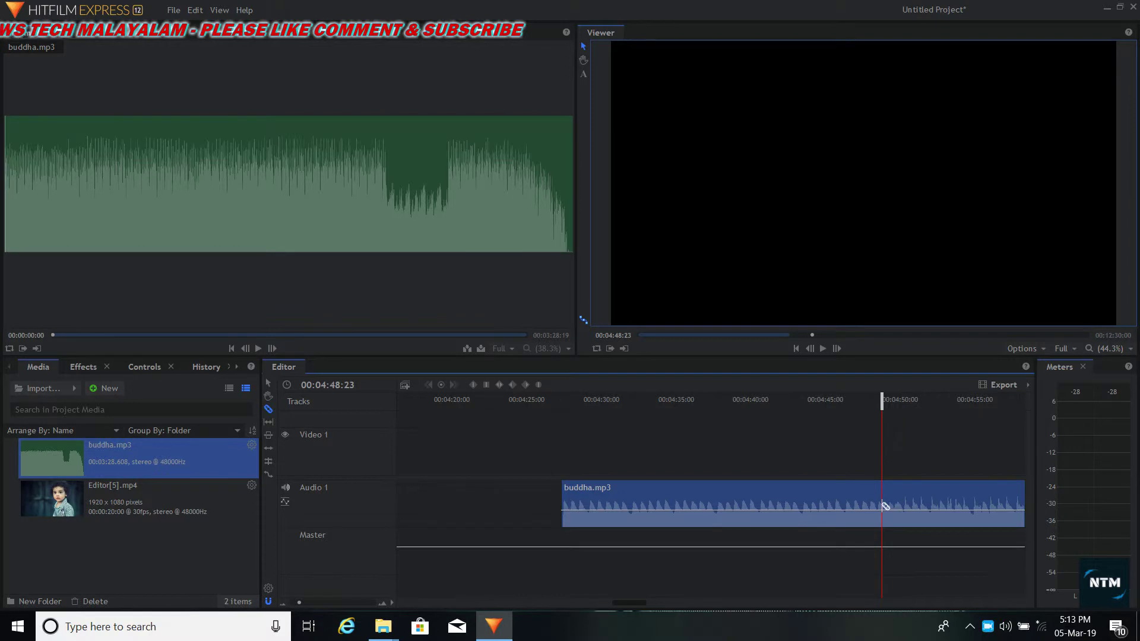
Slice buddha.mp3 at 00:04:48:23, remove the left piece, and drag the remainder earlier.
click(885, 506)
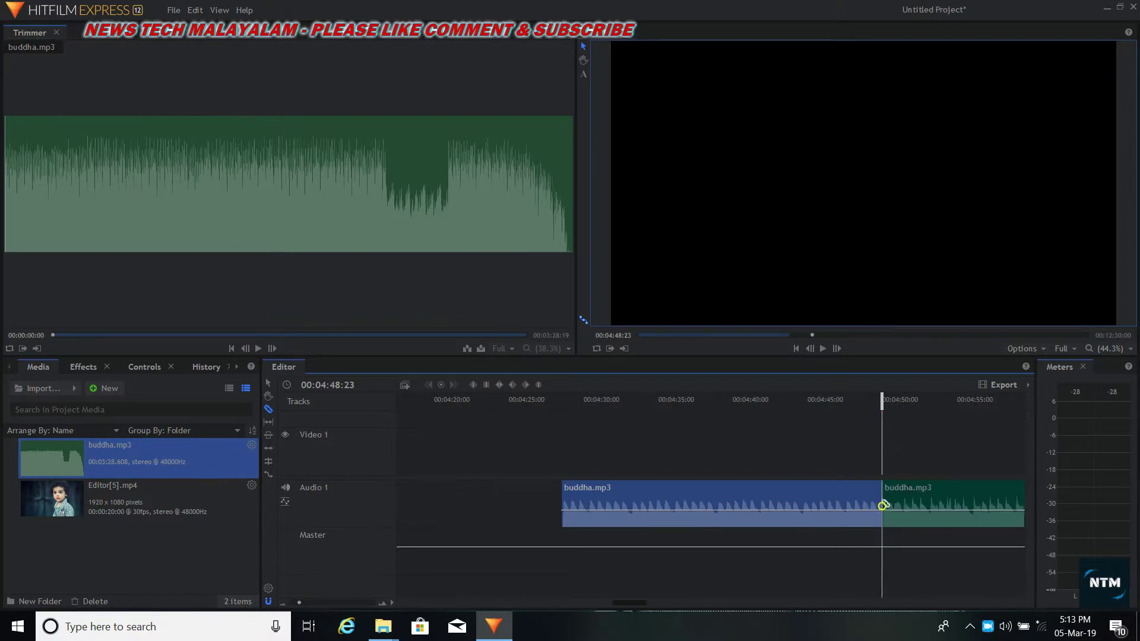
click(269, 382)
right_click(707, 518)
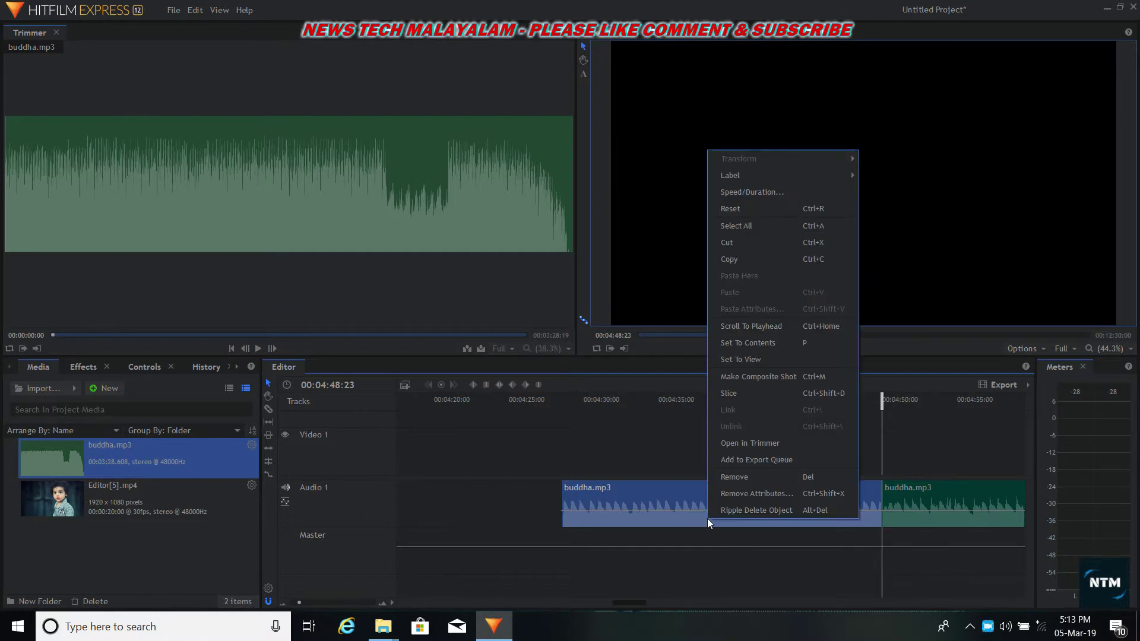
click(729, 480)
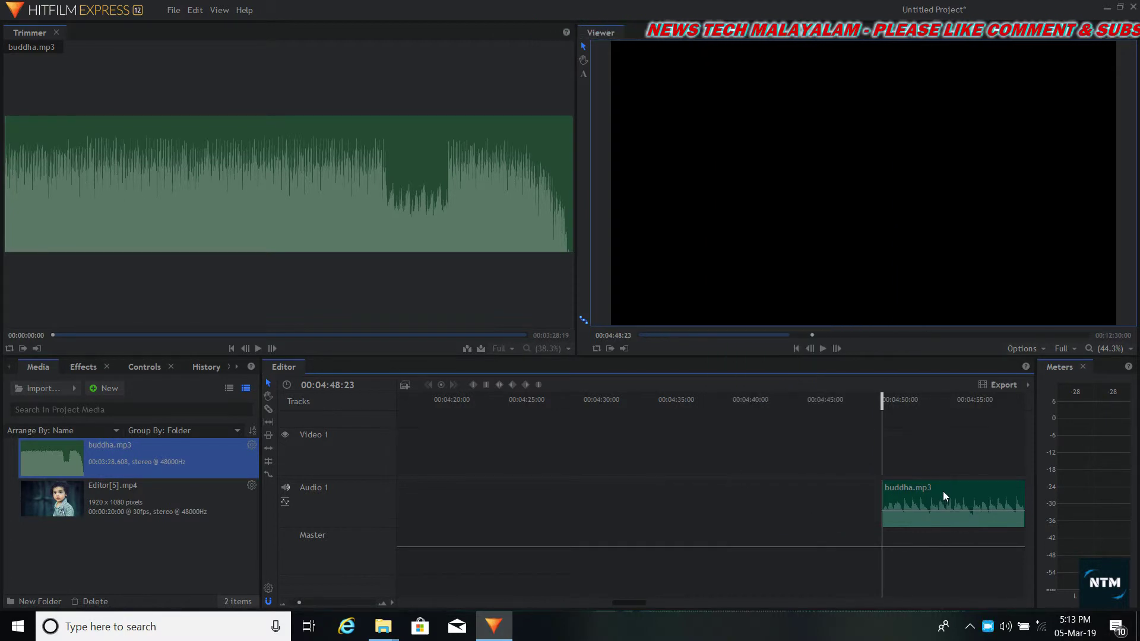
drag(943, 491, 716, 494)
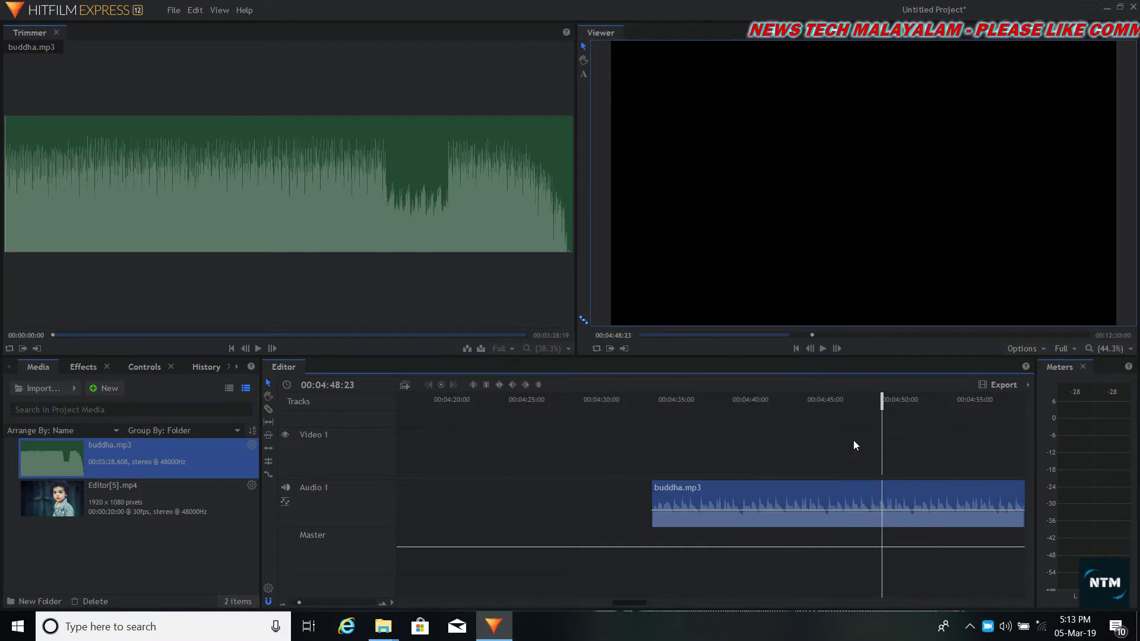
Play the trimmed music from 00:04:32:29 to 00:04:36:18 to check the result.
drag(876, 403, 641, 421)
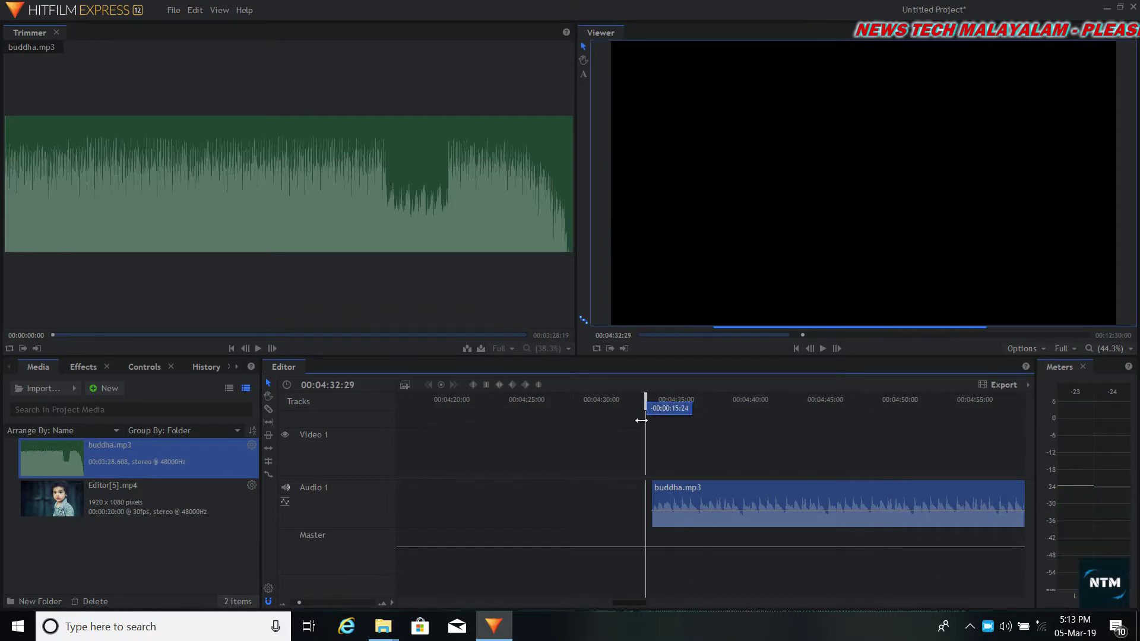
click(822, 348)
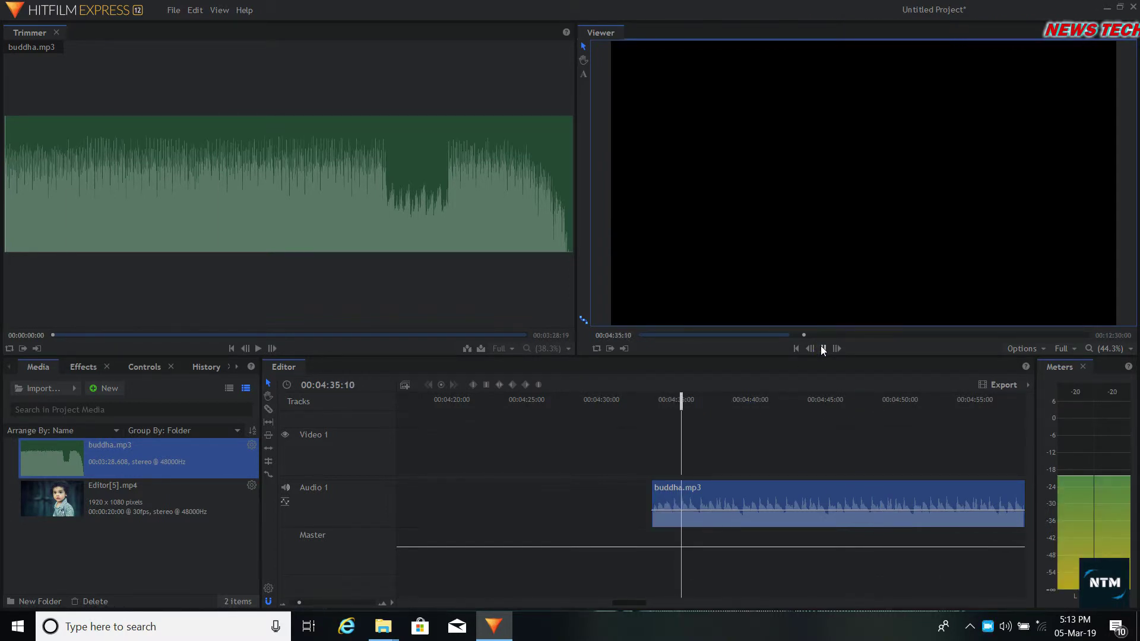
click(821, 347)
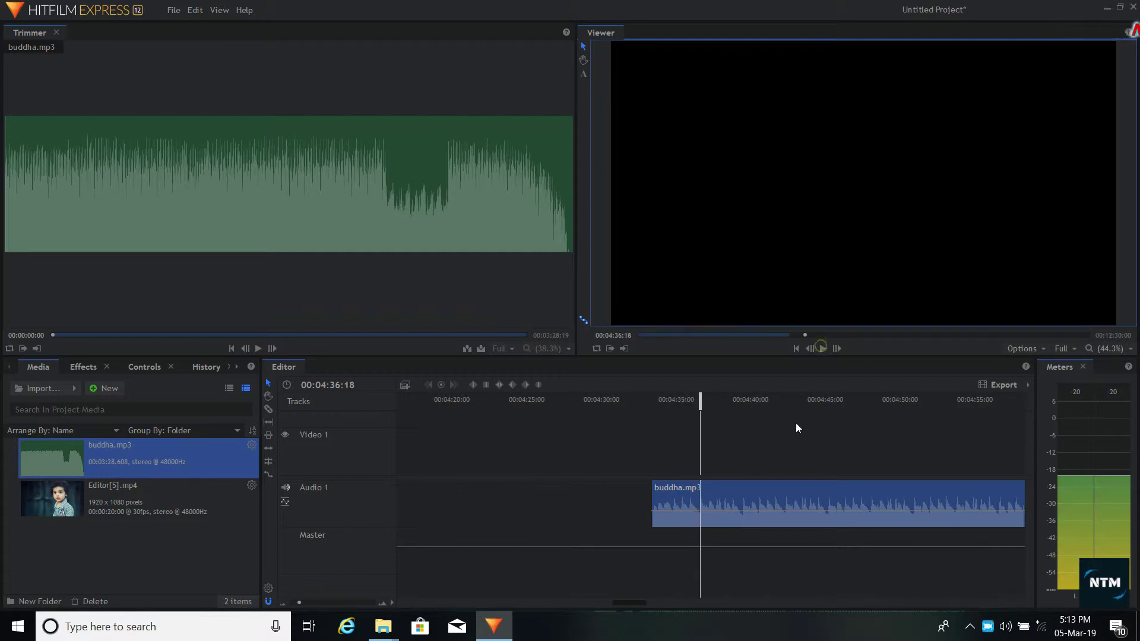
Zoom the timeline out and drag the trimmed buddha.mp3 clip to the timeline start.
click(298, 602)
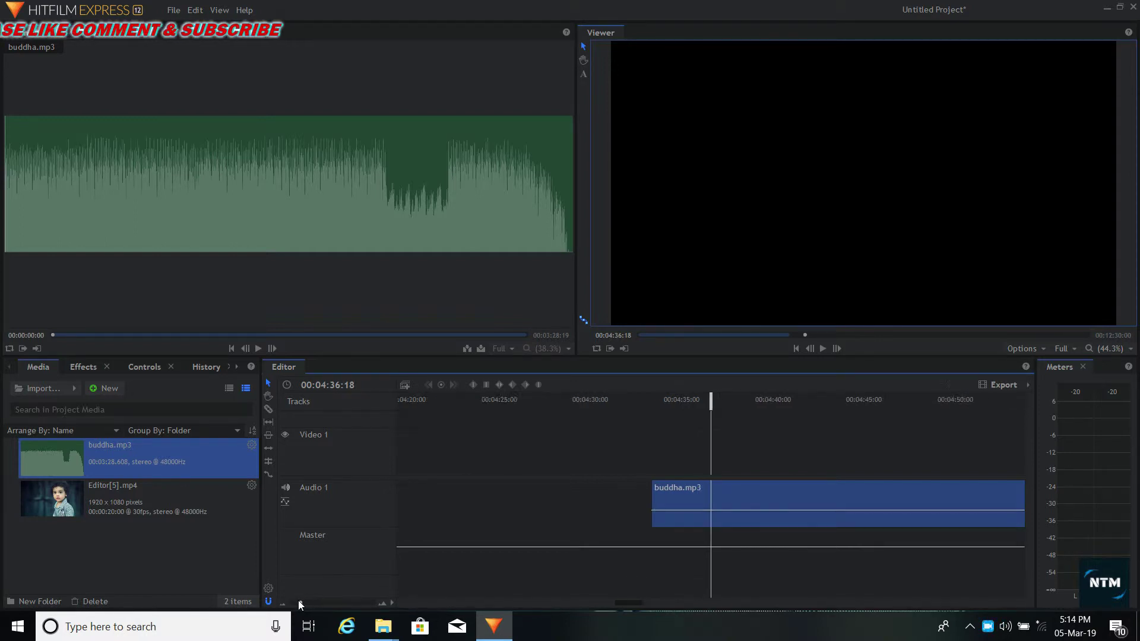
drag(298, 600, 290, 600)
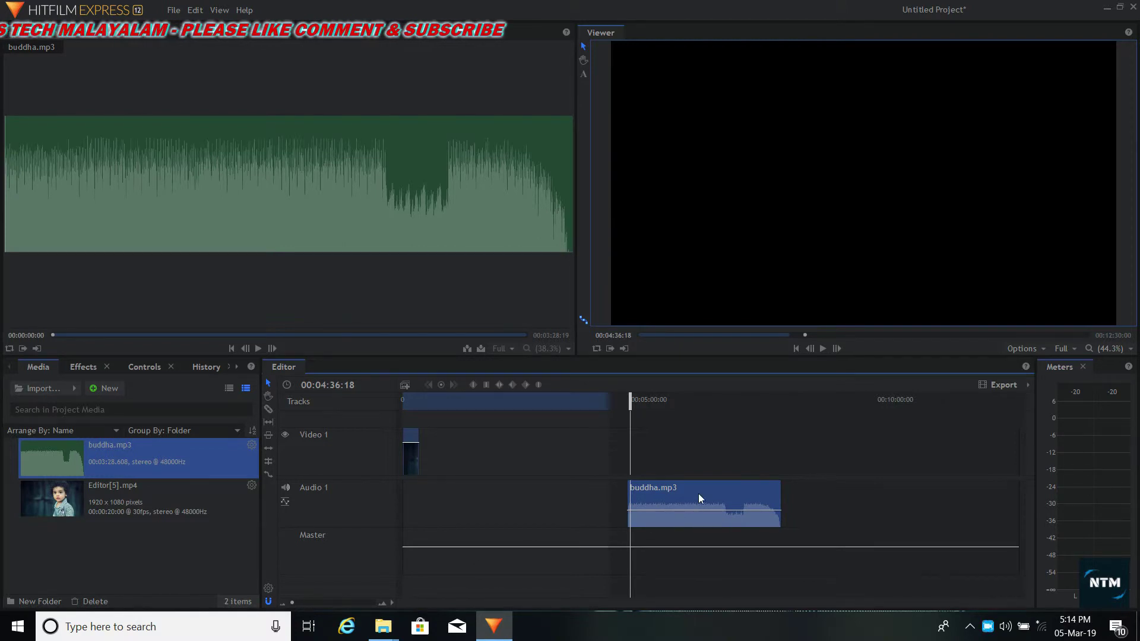
drag(698, 493, 475, 490)
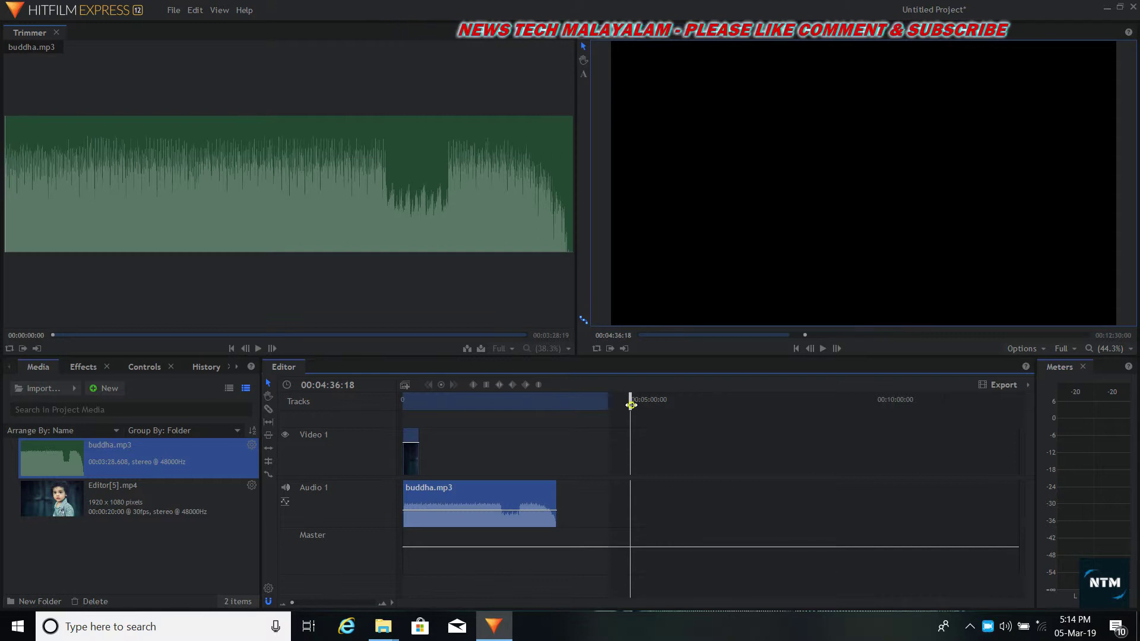
Preview playback briefly, then bring the playhead back to 00:00:00:00.
drag(632, 396, 630, 405)
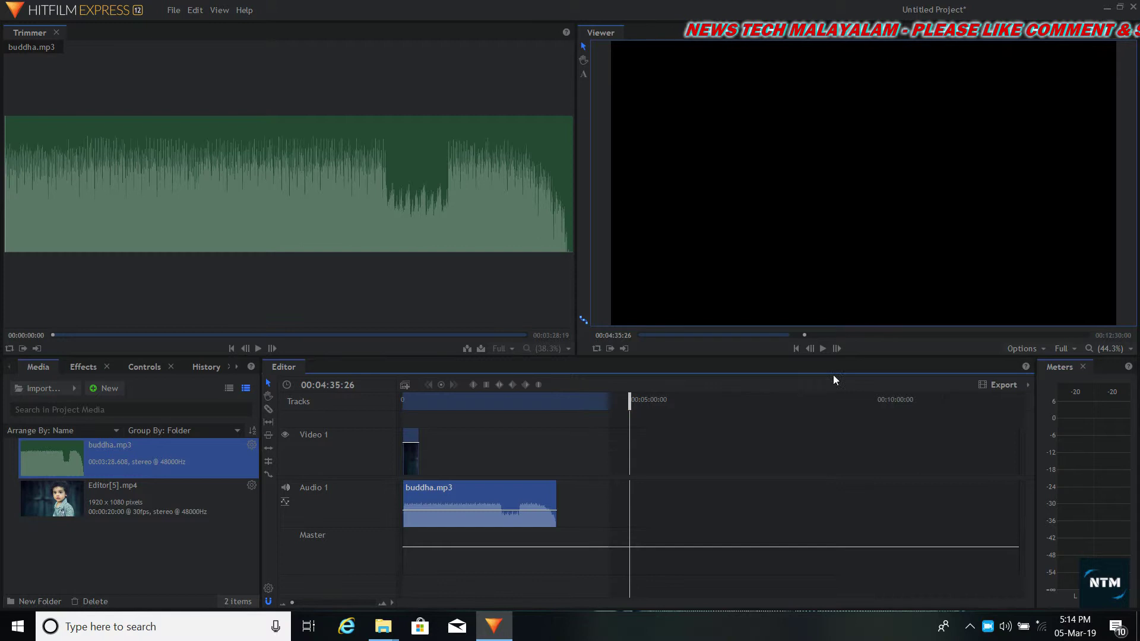
click(824, 348)
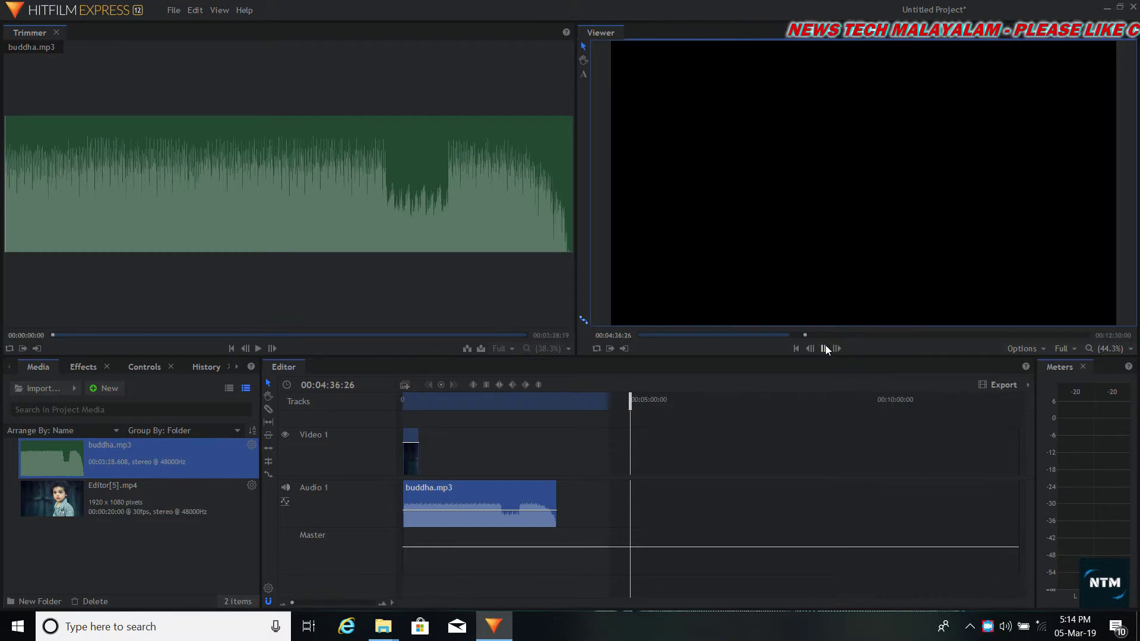
click(825, 348)
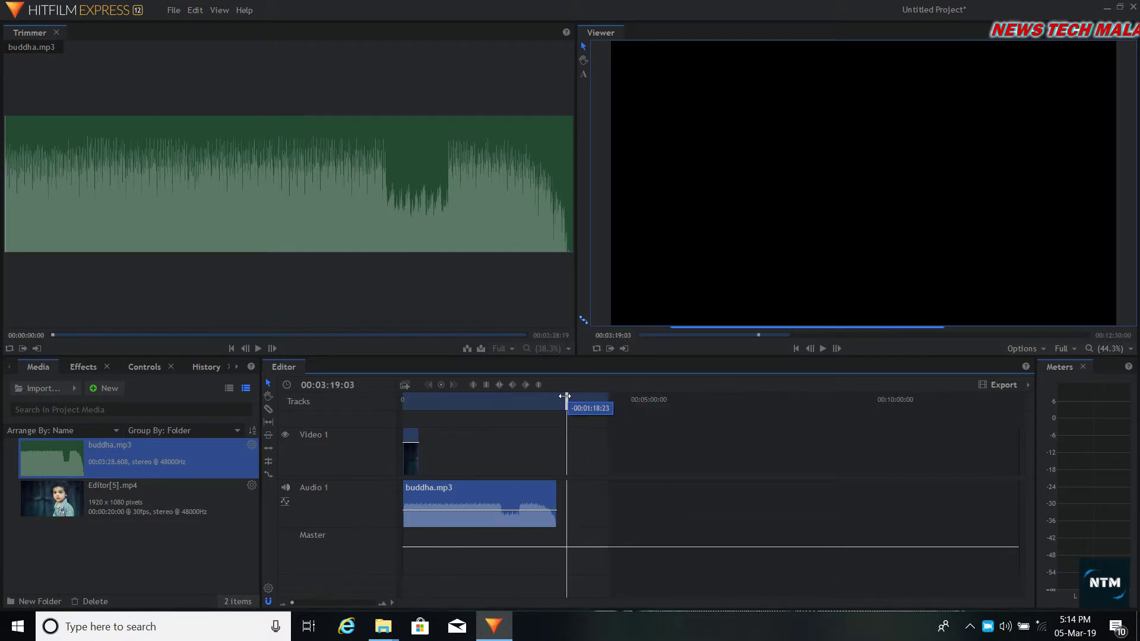
drag(560, 396, 401, 399)
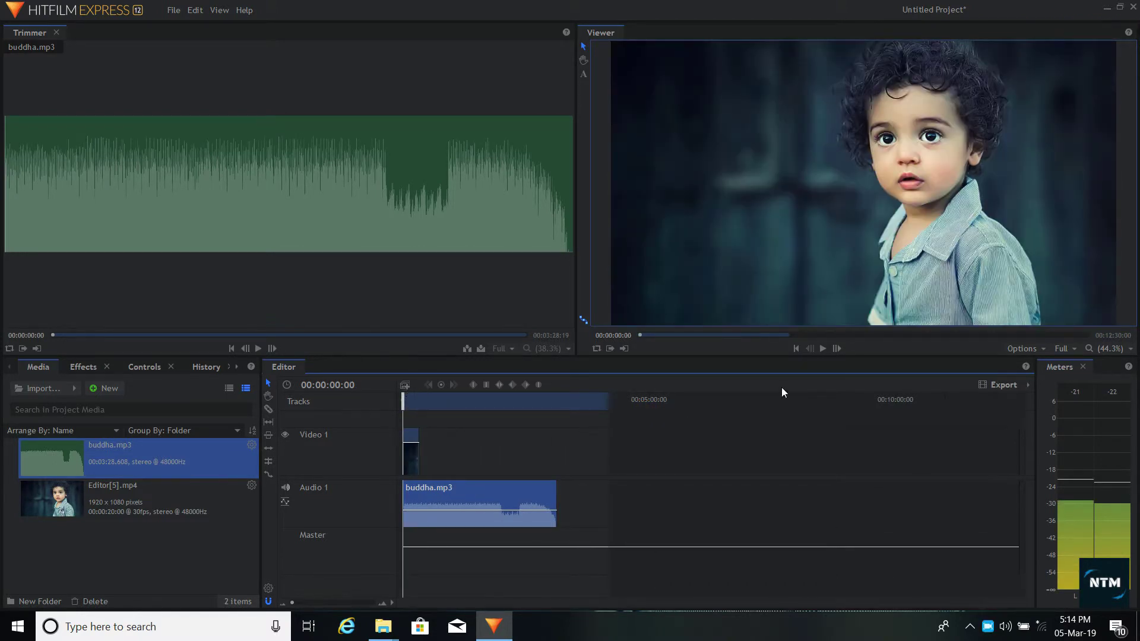
click(820, 348)
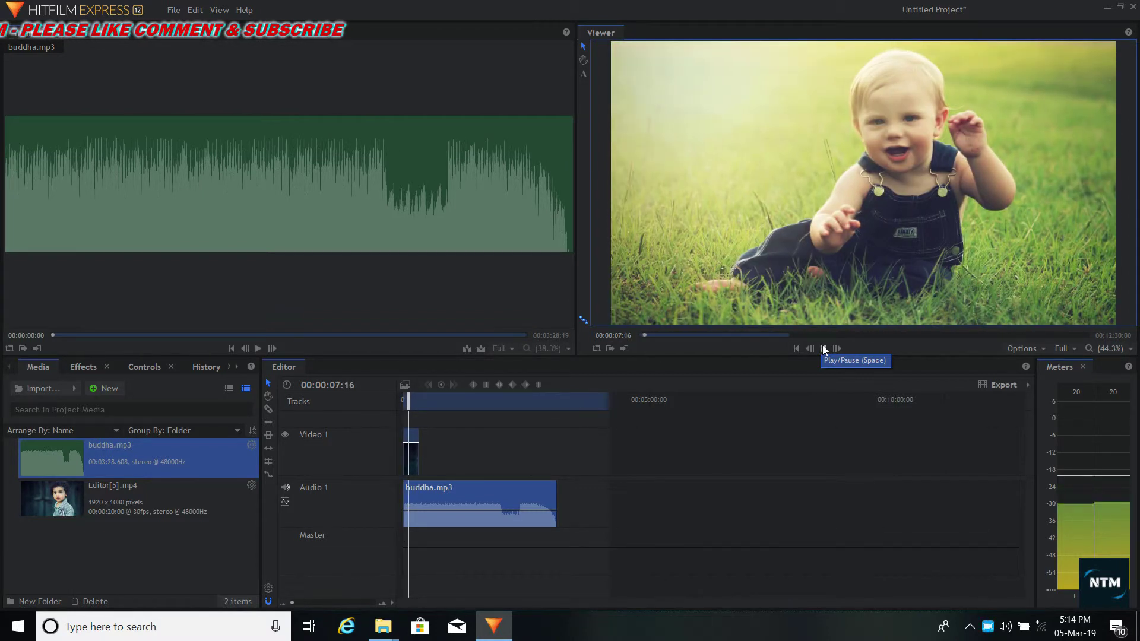
click(823, 348)
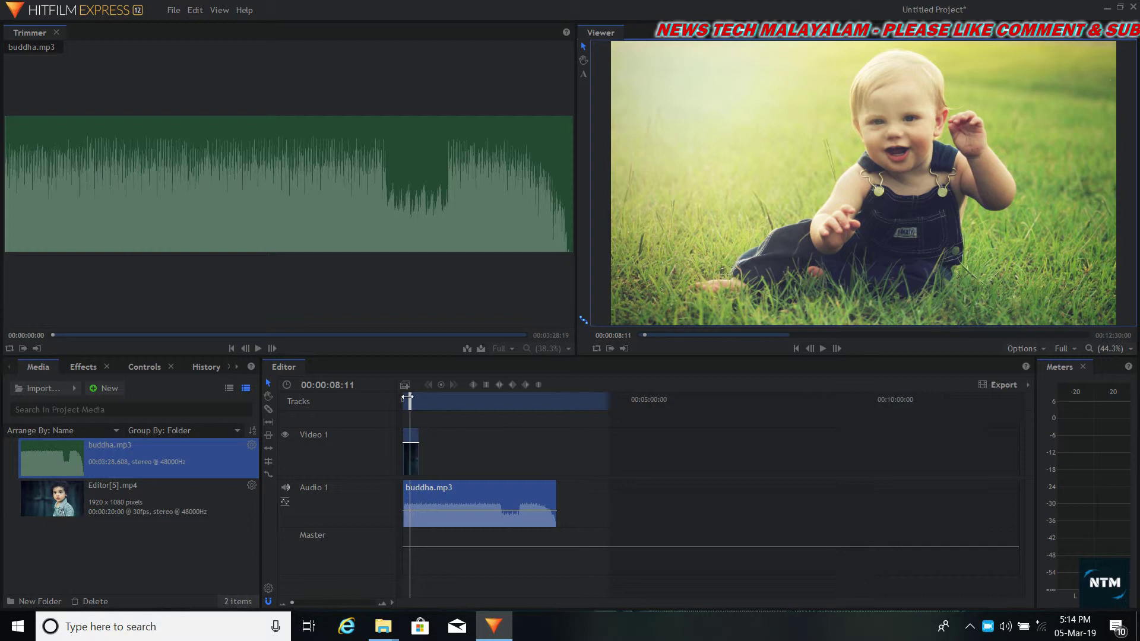
drag(409, 395, 419, 395)
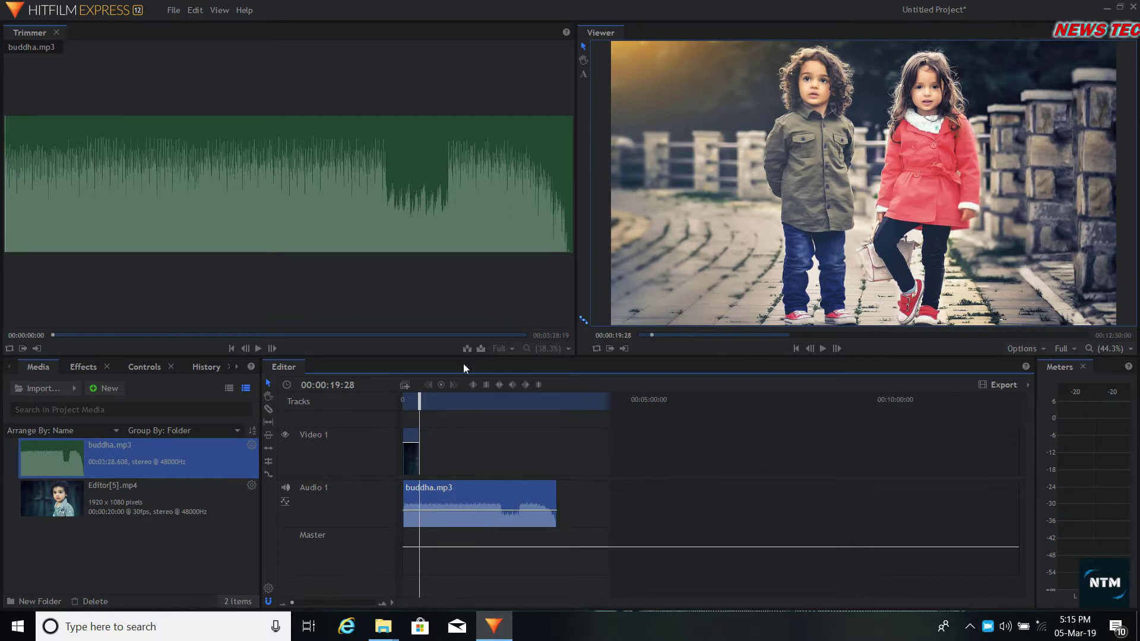
drag(434, 410, 384, 402)
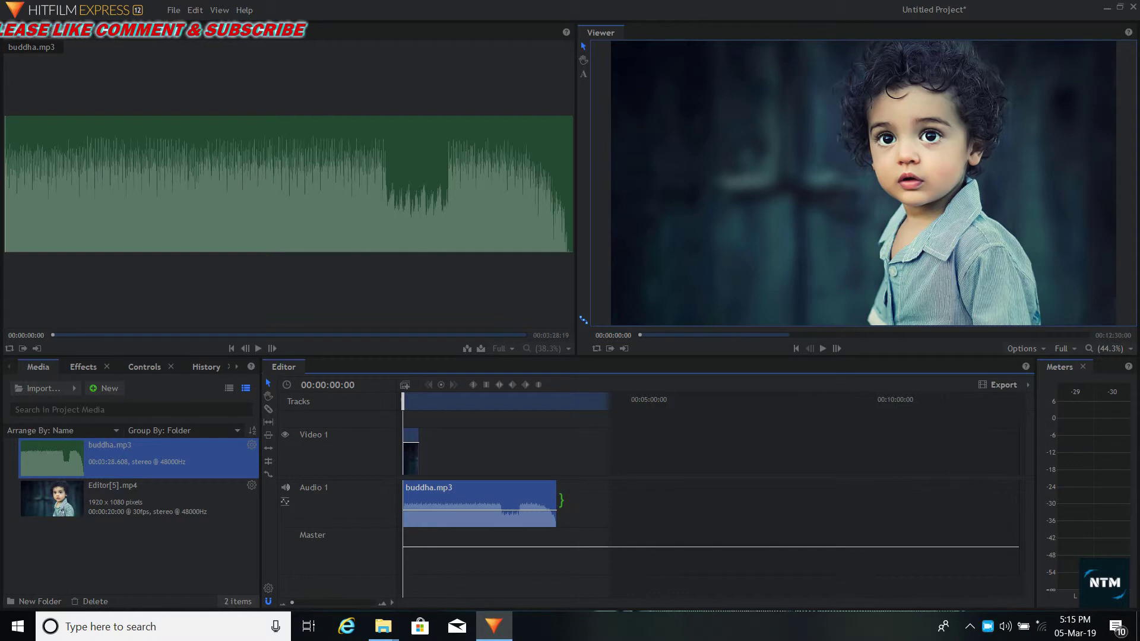
Drag buddha.mp3's right edge left until it snaps to the end of the Editor[5].mp4 clip.
drag(558, 501, 560, 501)
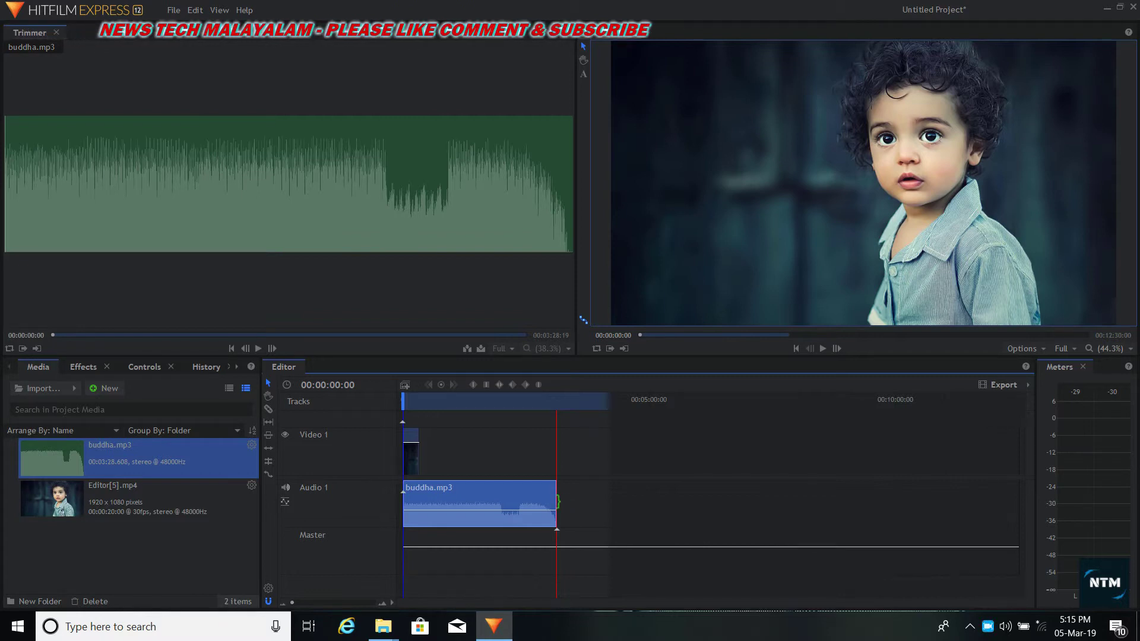
drag(554, 501, 427, 502)
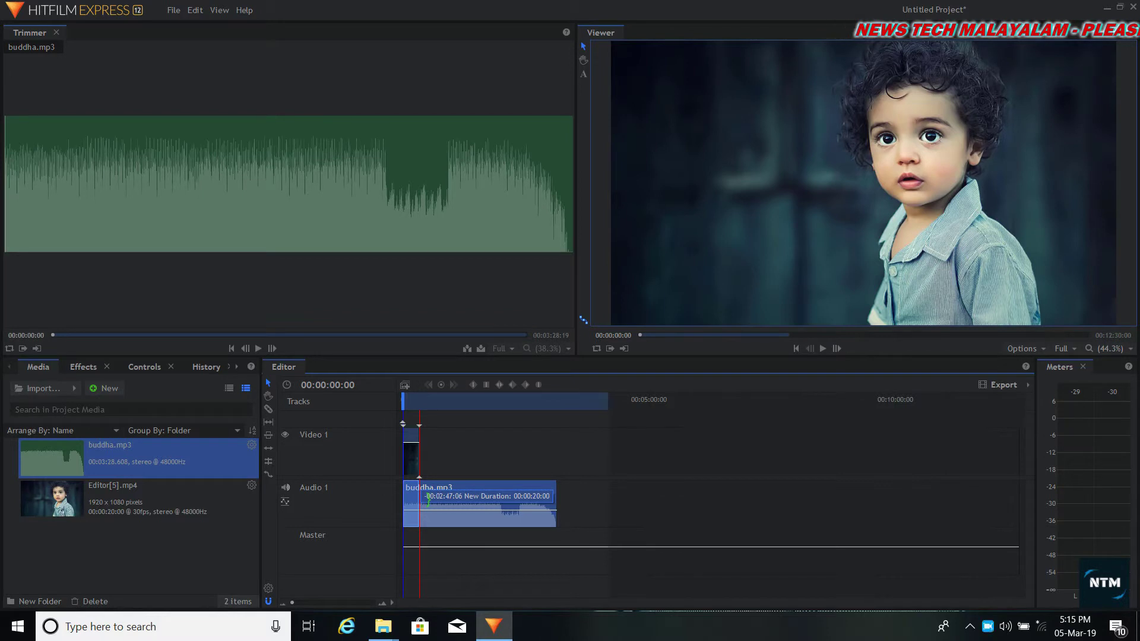
drag(427, 501, 425, 504)
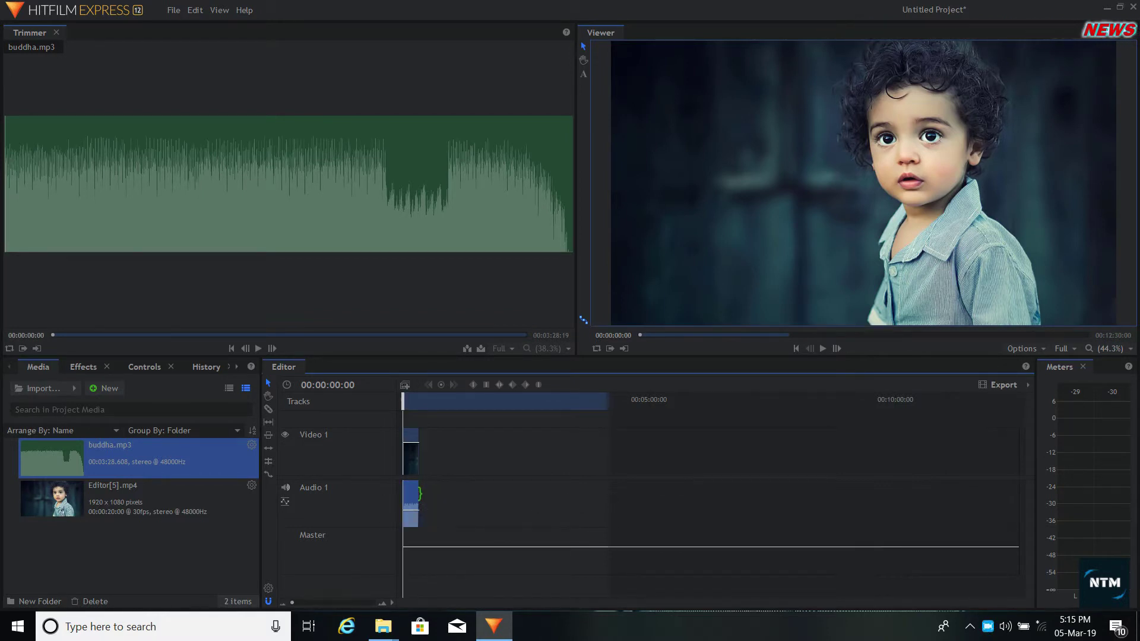
click(294, 601)
Zoom the timeline out and scrub the playhead back to about 32 seconds.
drag(294, 600, 290, 600)
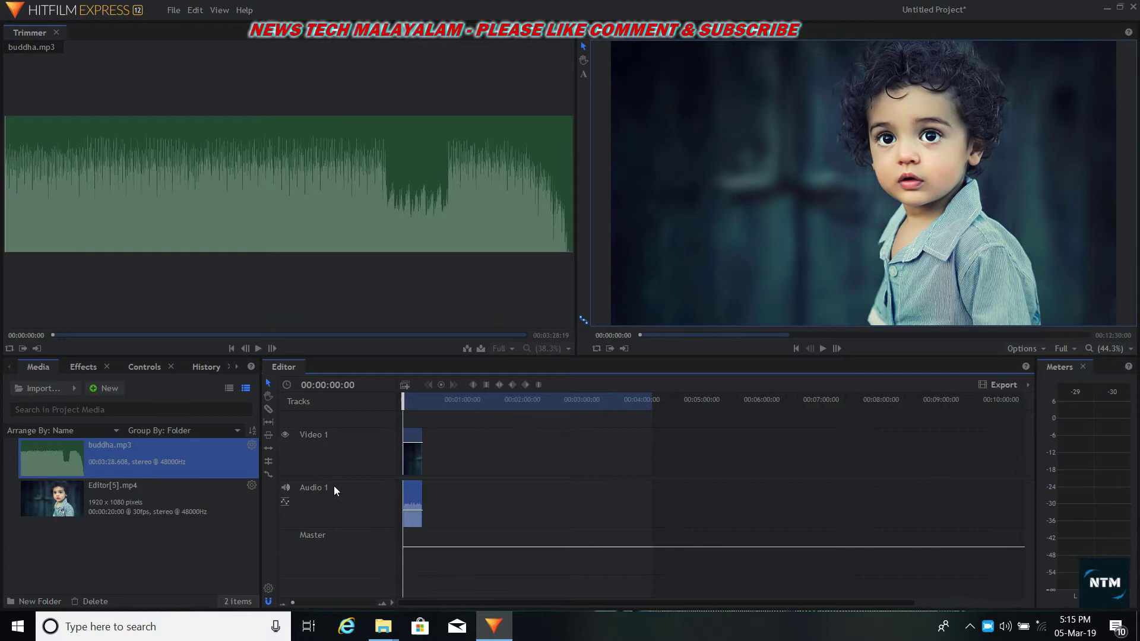
click(294, 600)
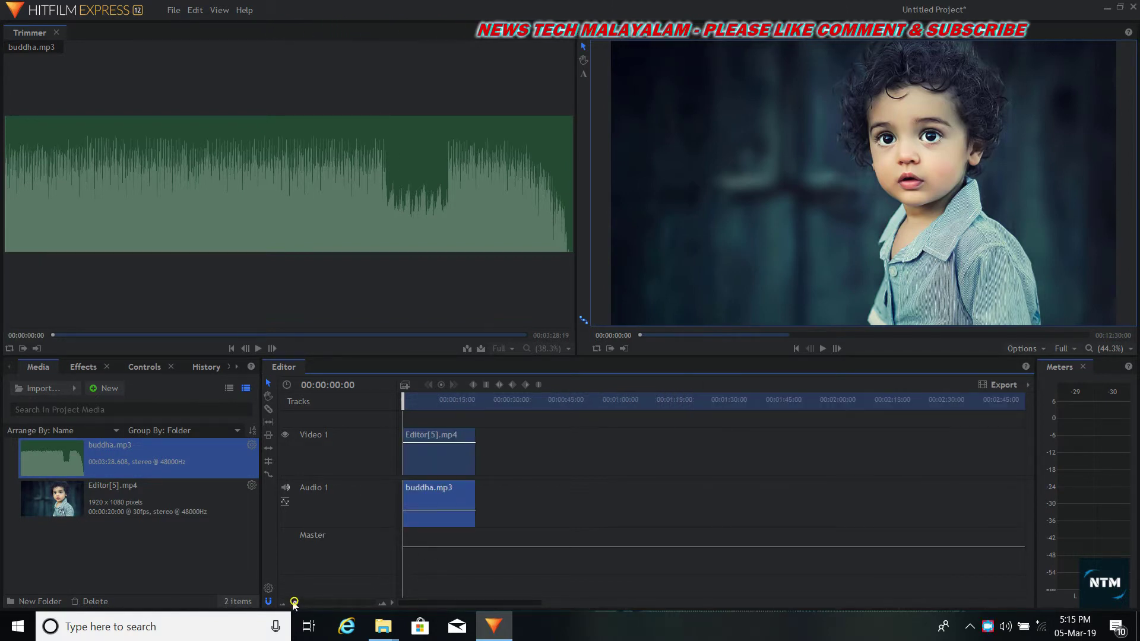
click(287, 601)
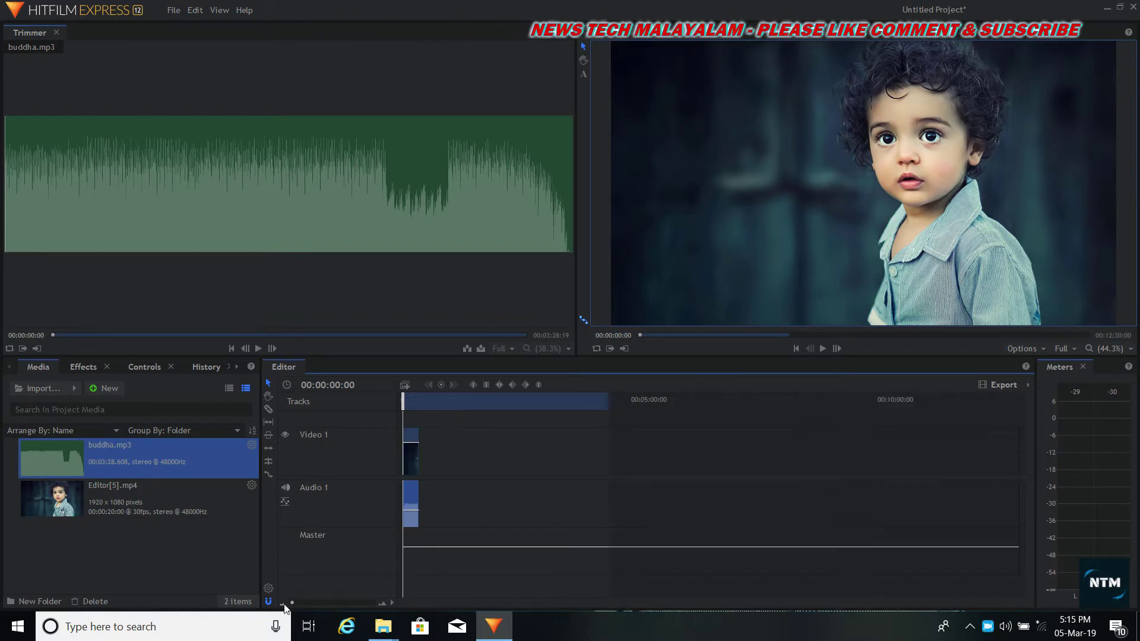
click(612, 402)
drag(611, 402, 420, 423)
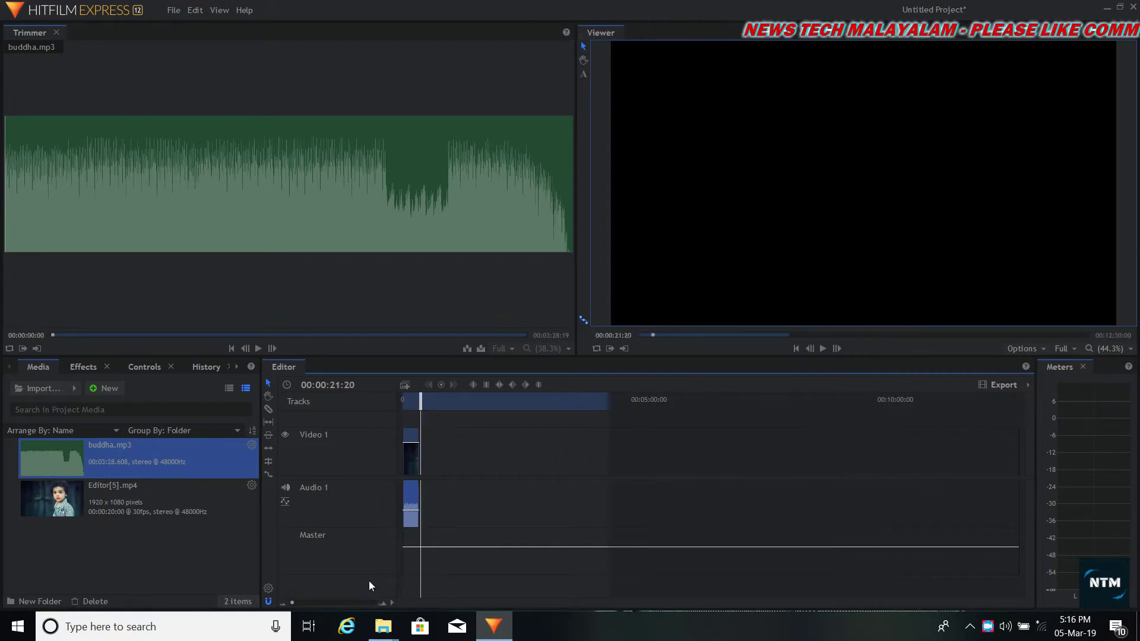
Zoom in on the clips, pull the timeline end marker toward their ends, then zoom back out.
click(291, 603)
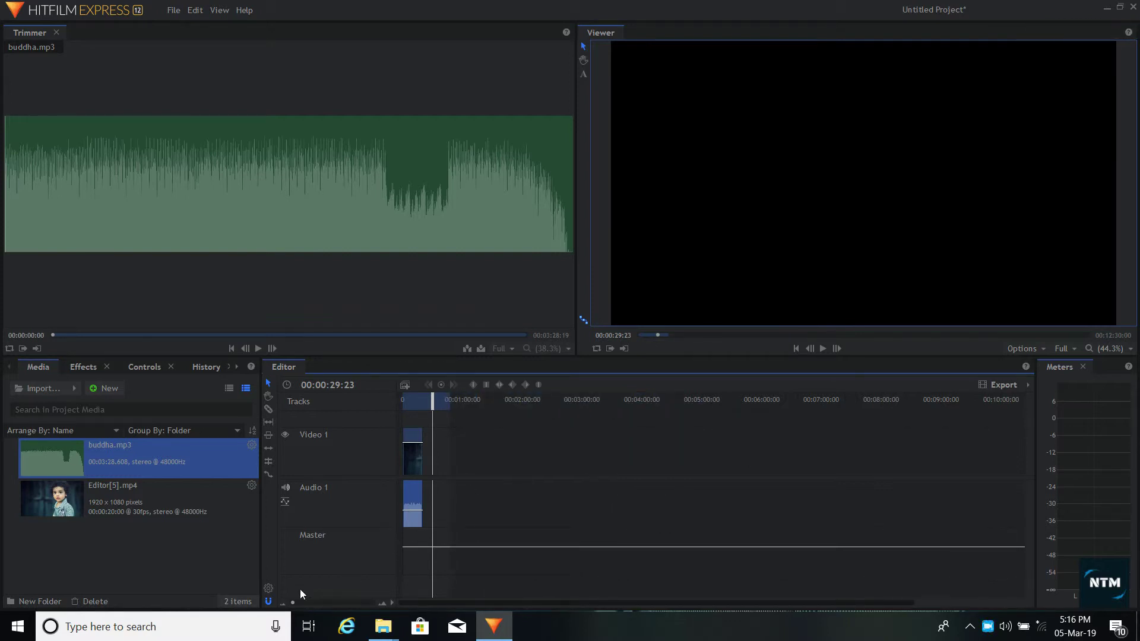
drag(294, 600, 297, 603)
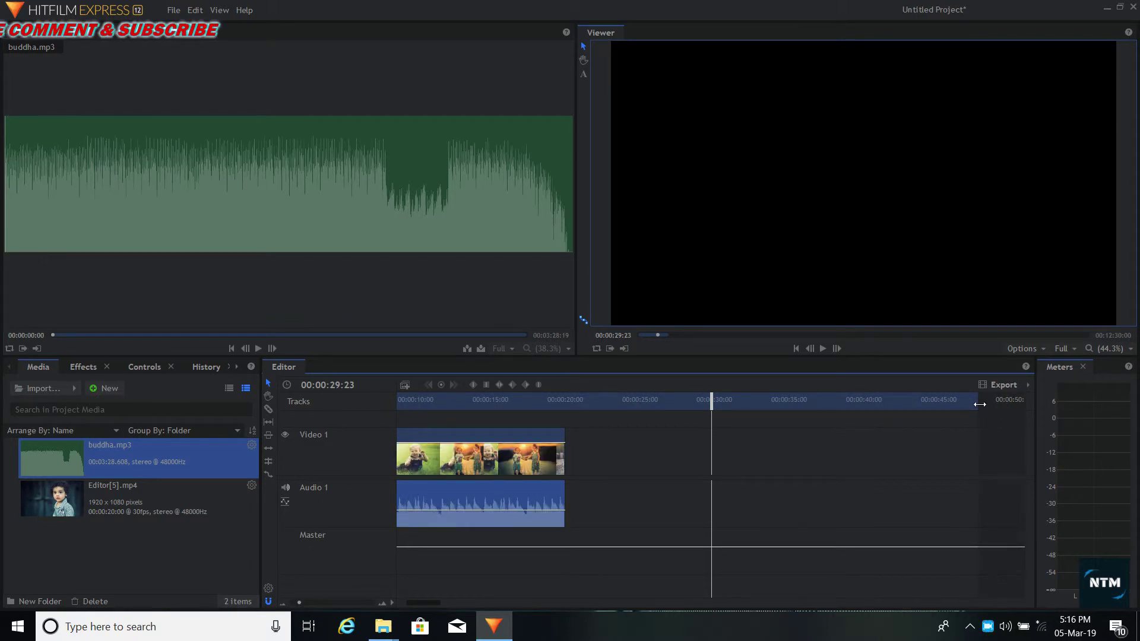
drag(980, 405, 895, 404)
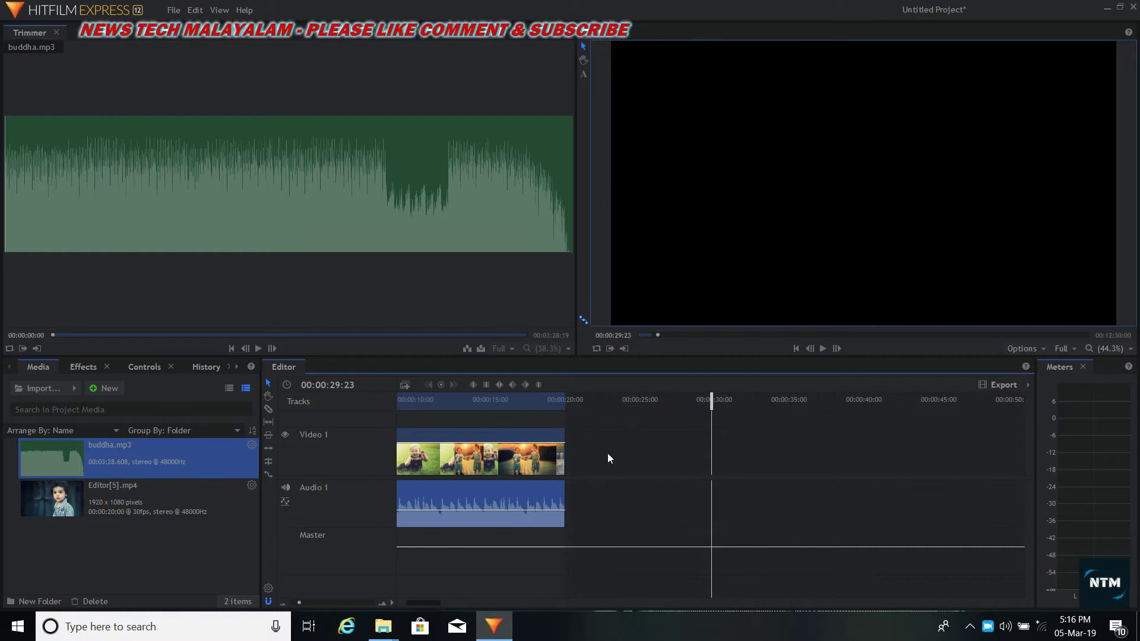
click(300, 602)
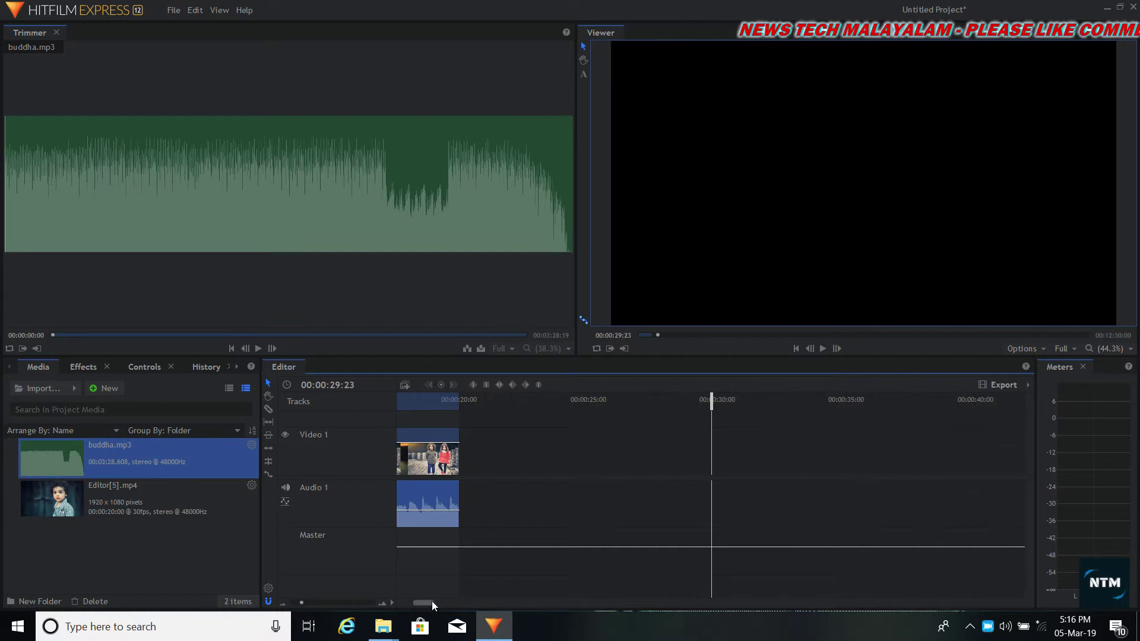
drag(432, 601, 418, 610)
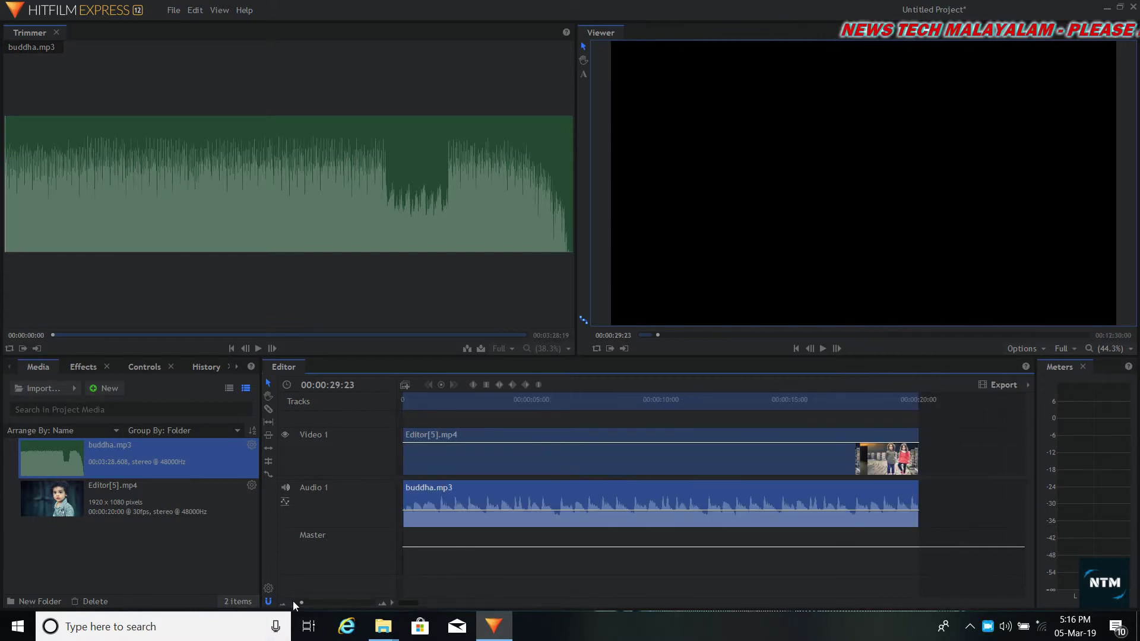
drag(301, 600, 287, 606)
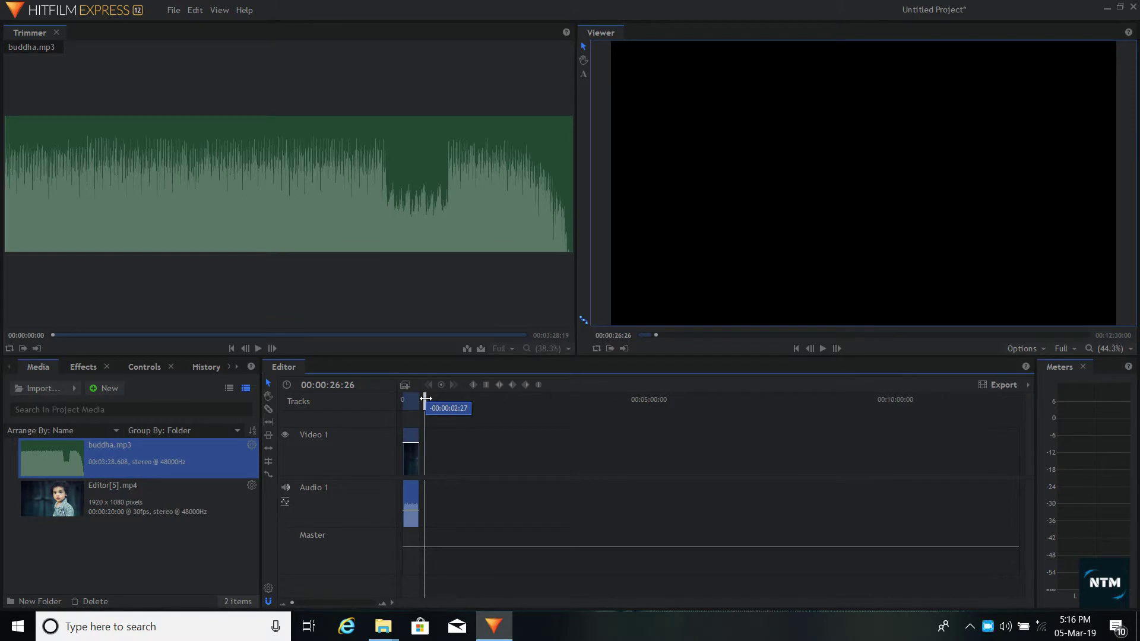
Preview the slideshow from the start, pausing around 6 seconds and mid-transition.
drag(425, 398, 403, 399)
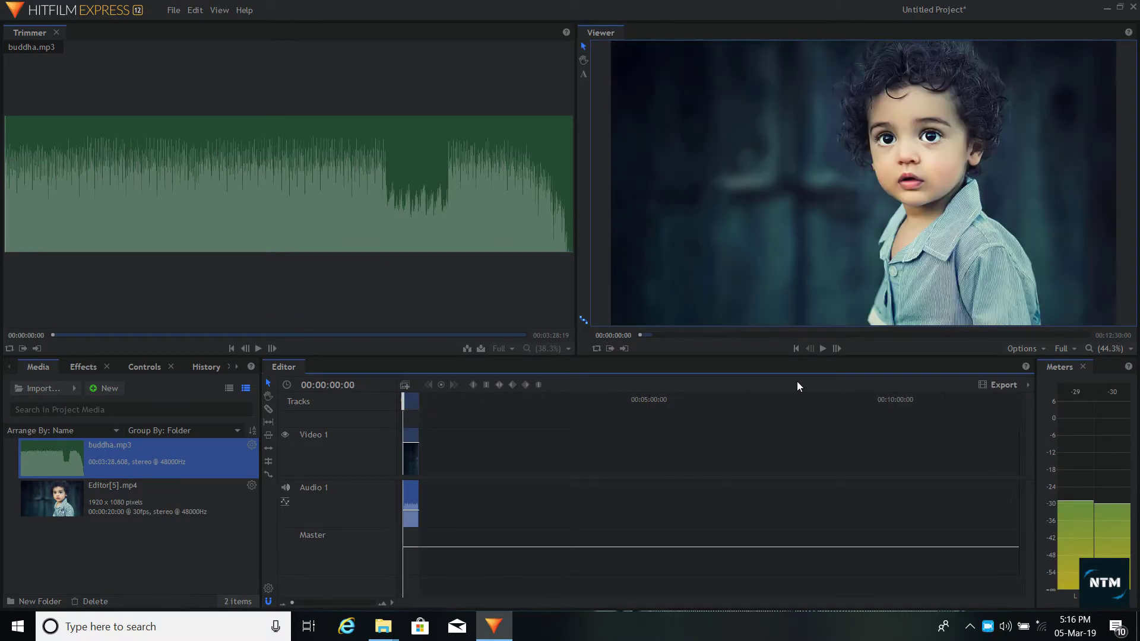
click(823, 348)
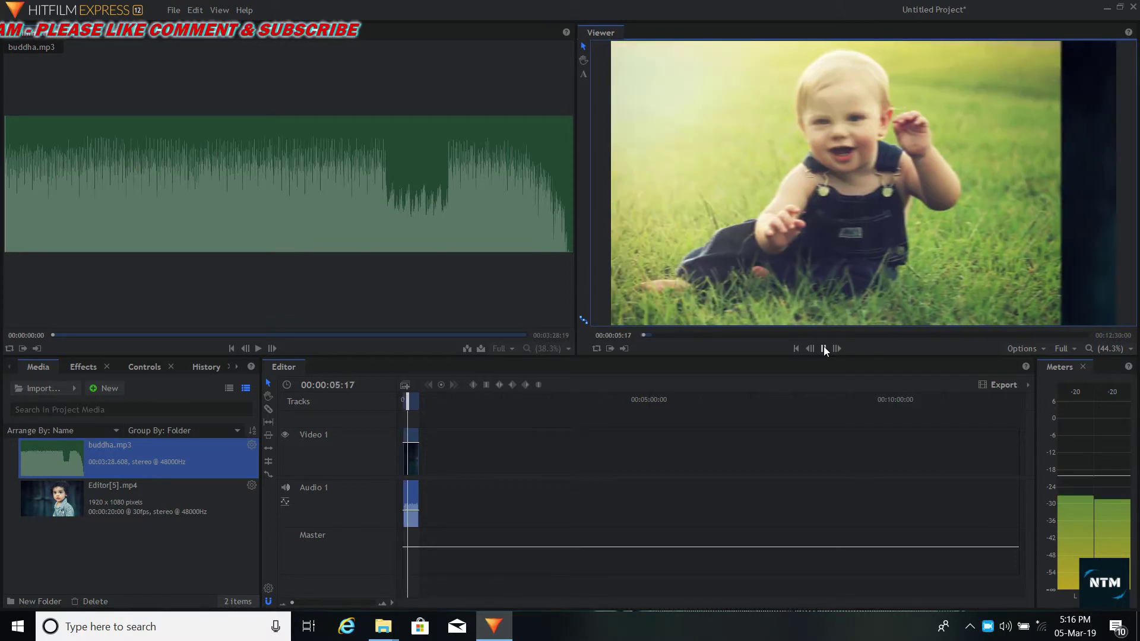
click(824, 348)
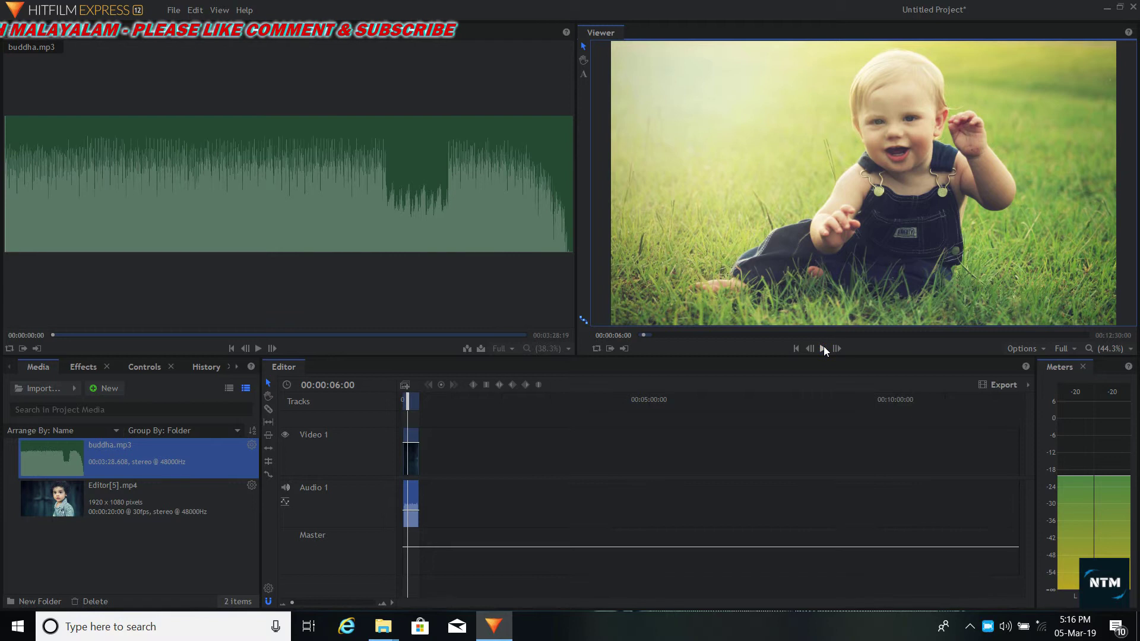
click(824, 349)
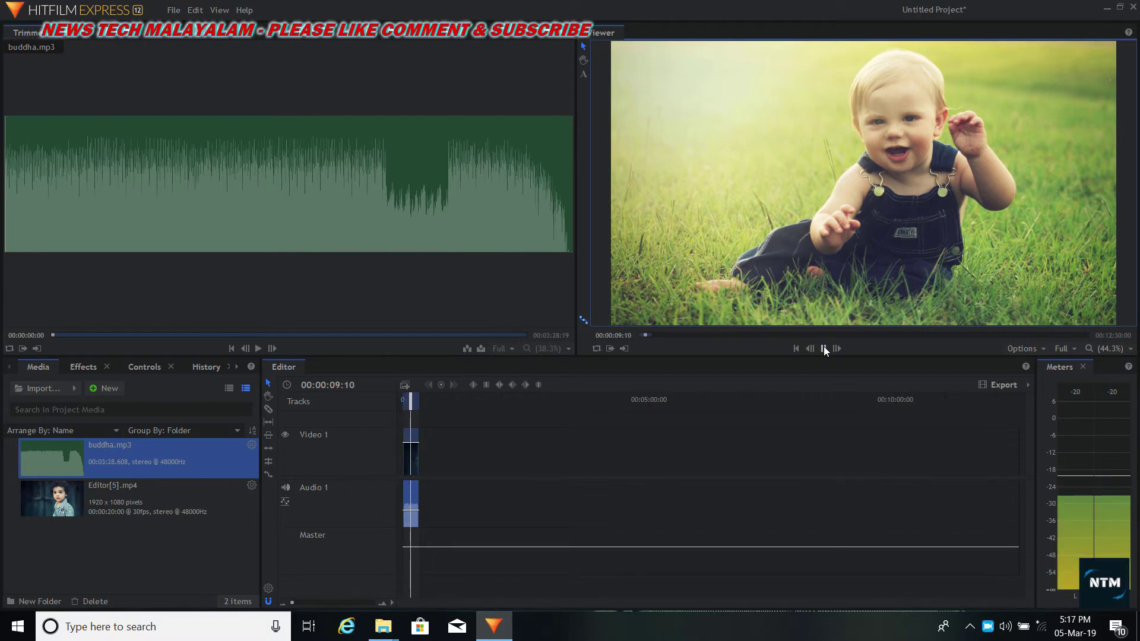
click(824, 349)
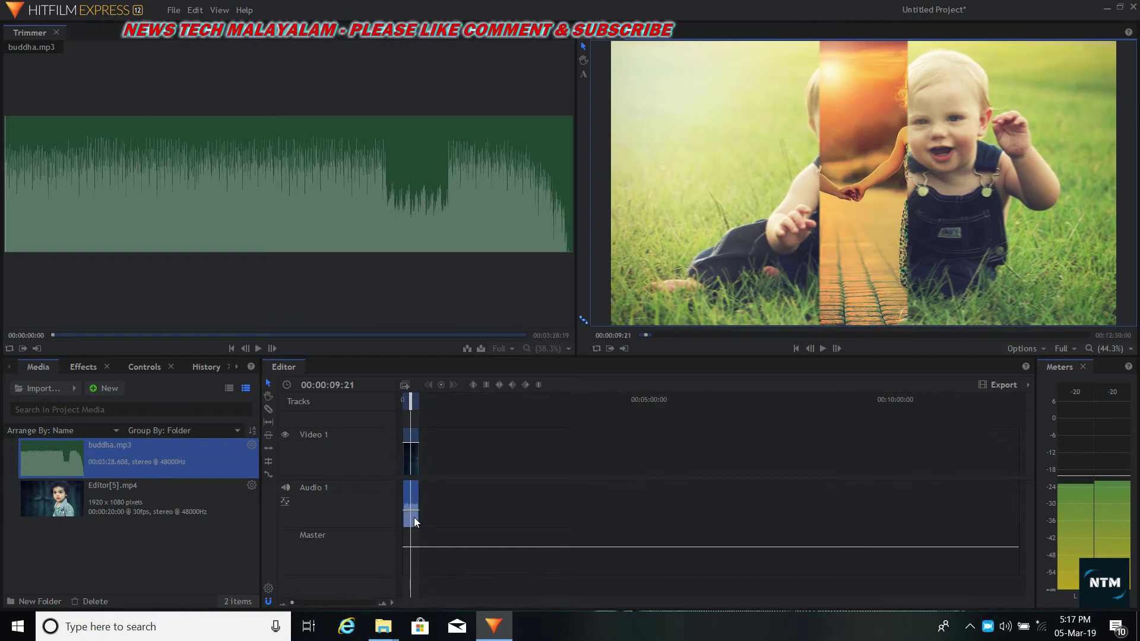
Adjust the buddha.mp3 volume line to about -9.33 dB, replaying to check the level.
mouse_move(414, 503)
drag(414, 503, 414, 495)
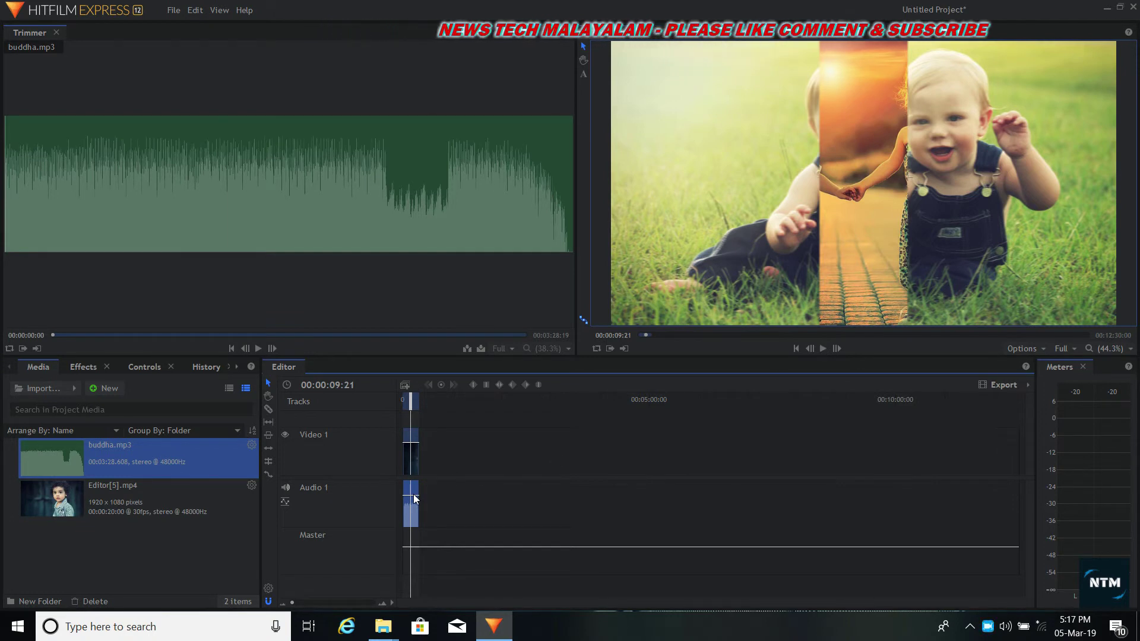
drag(411, 494, 414, 500)
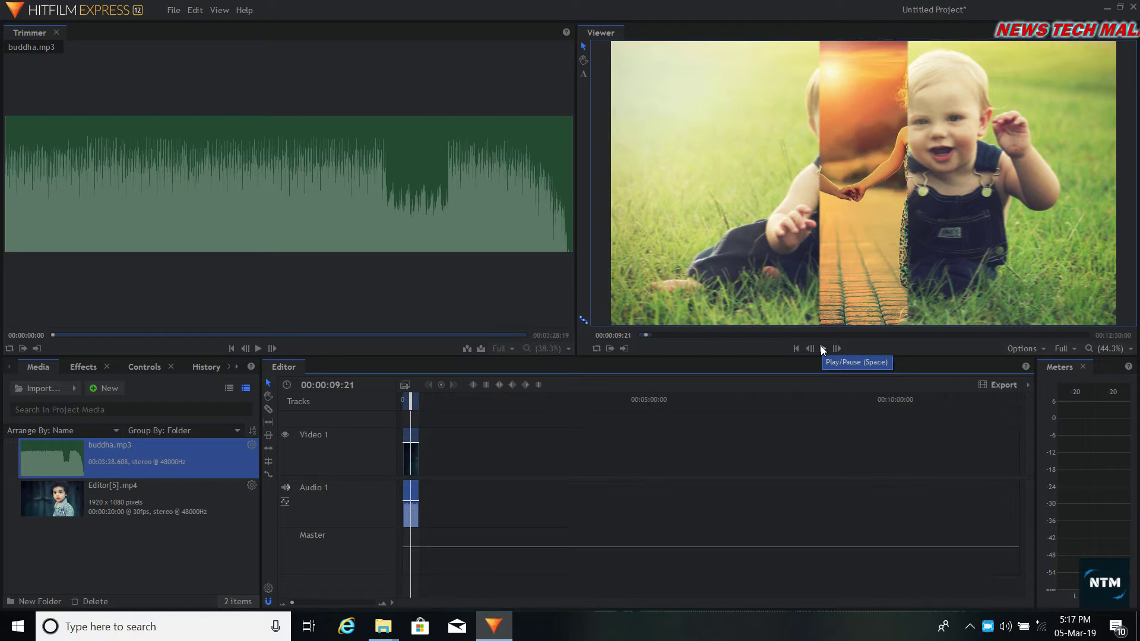
click(822, 348)
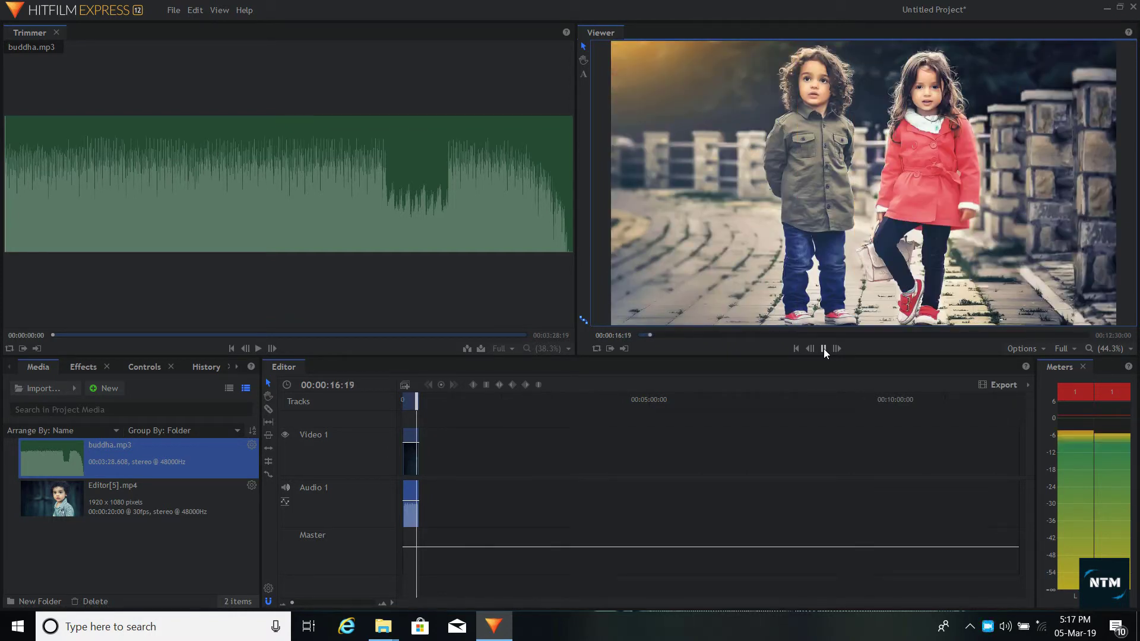
click(824, 348)
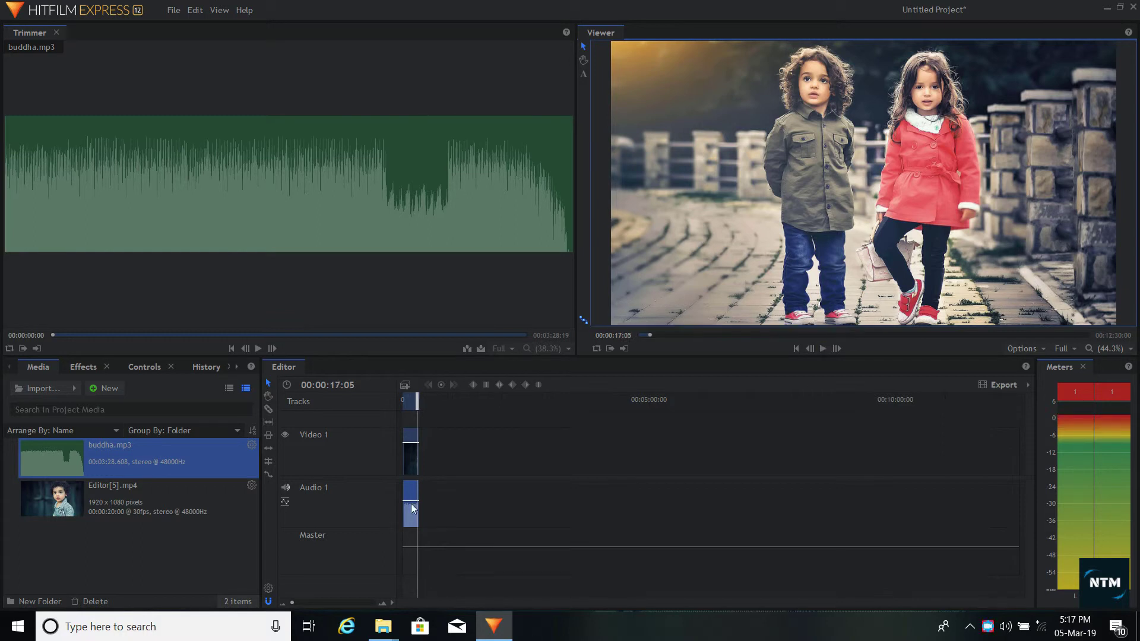
drag(411, 501, 412, 508)
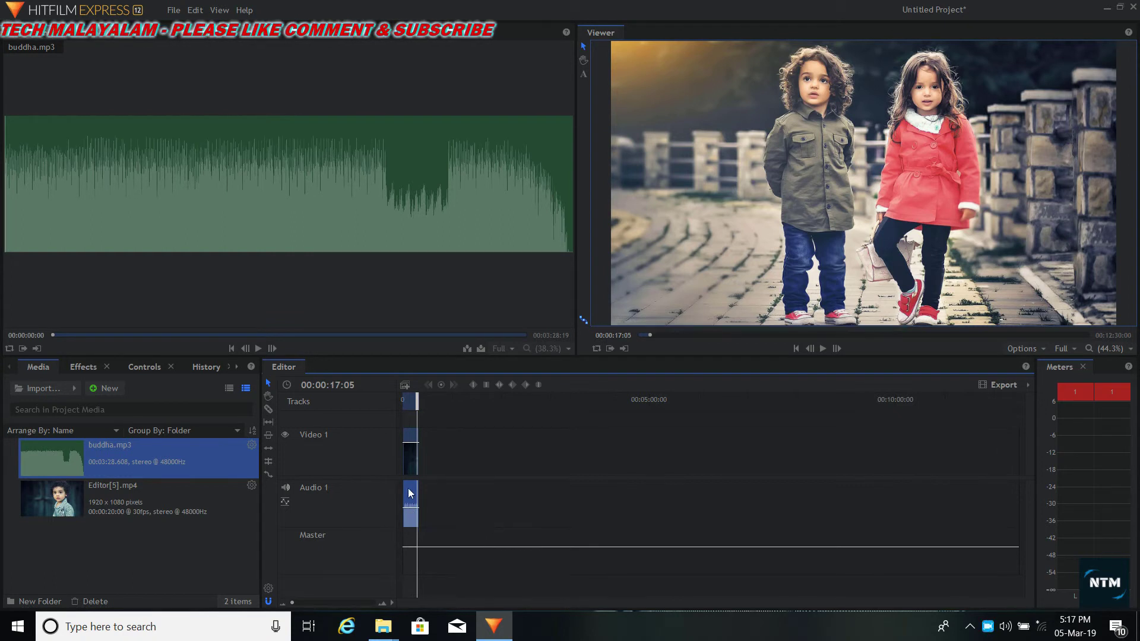